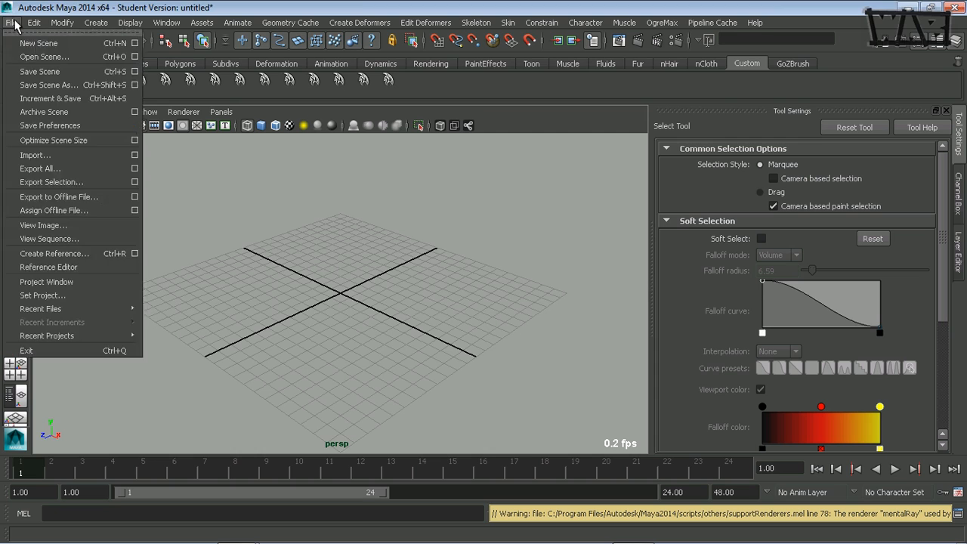
Step: Open the recent scene ikLegSetup.ma without saving the untitled scene
mouse_move(99, 312)
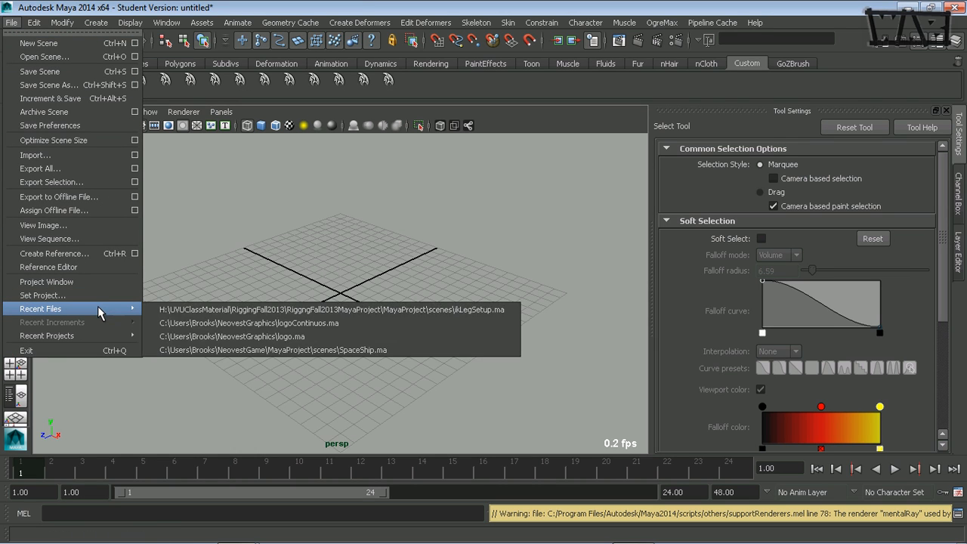
left_click(181, 309)
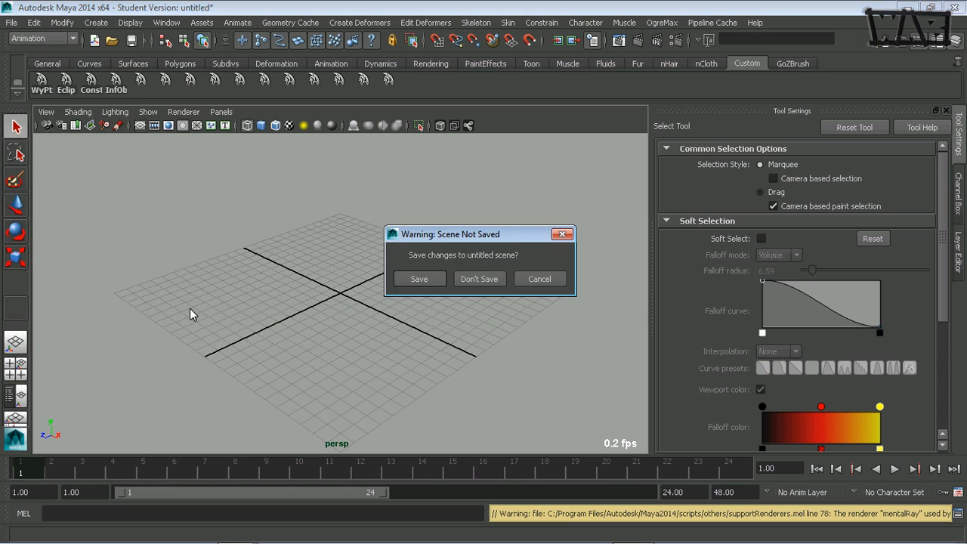
left_click(484, 279)
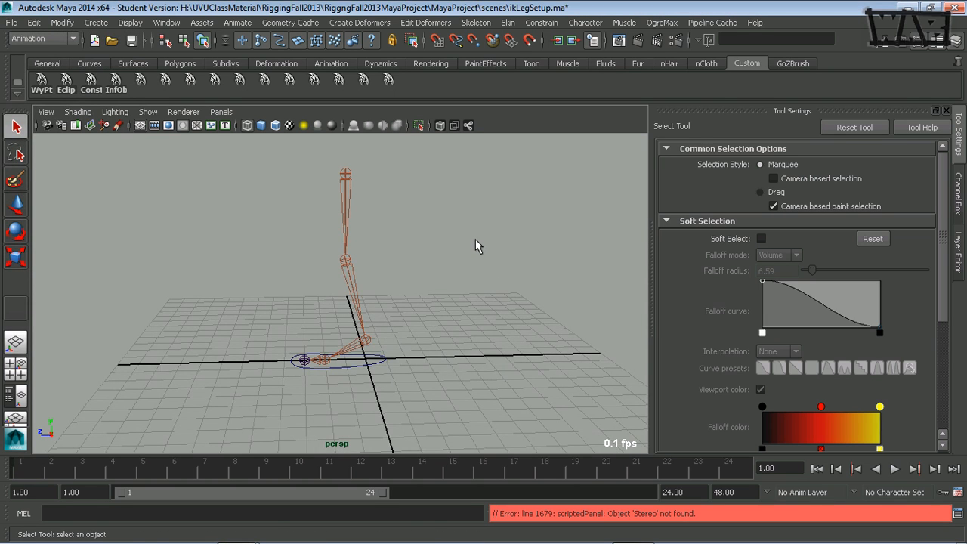
Step: Switch to the Outliner and perspective layout, widen the Outliner, and hide the Tool Settings
middle_click_drag(352, 359, 367, 294, "alt")
left_click_drag(299, 302, 359, 346, "alt")
right_click_drag(430, 317, 534, 306, "alt")
middle_click_drag(459, 293, 421, 327, "alt")
right_click_drag(422, 328, 476, 317, "alt")
middle_click_drag(469, 332, 462, 287, "alt")
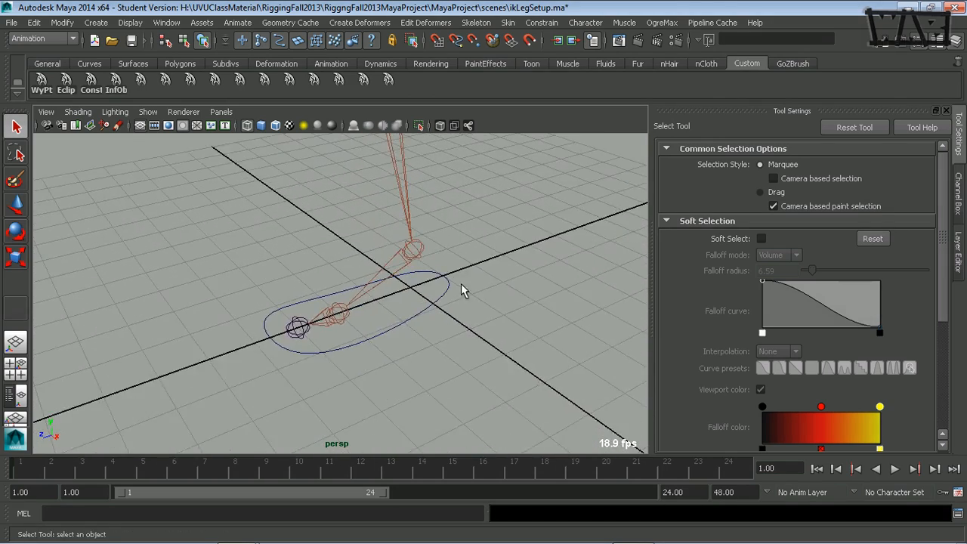
left_click_drag(446, 325, 430, 305, "alt")
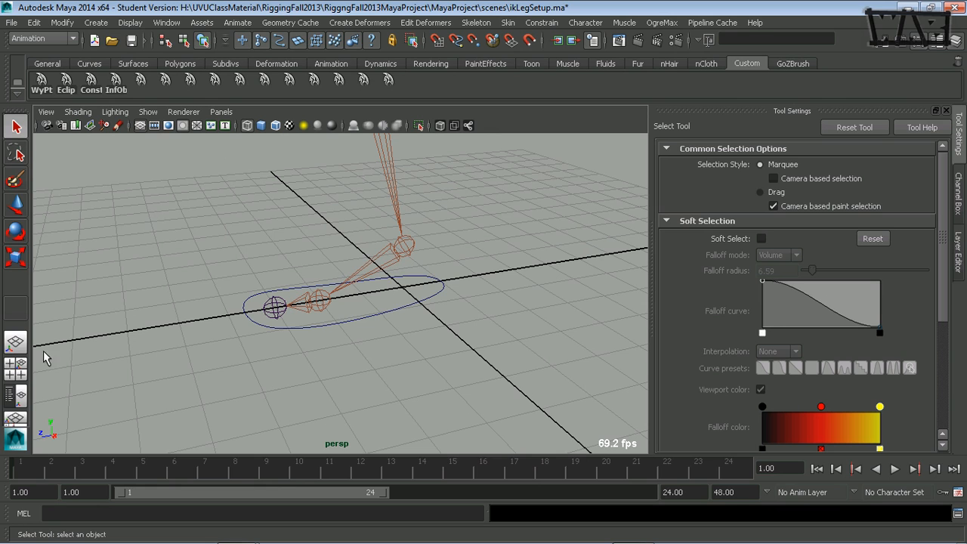
left_click(17, 394)
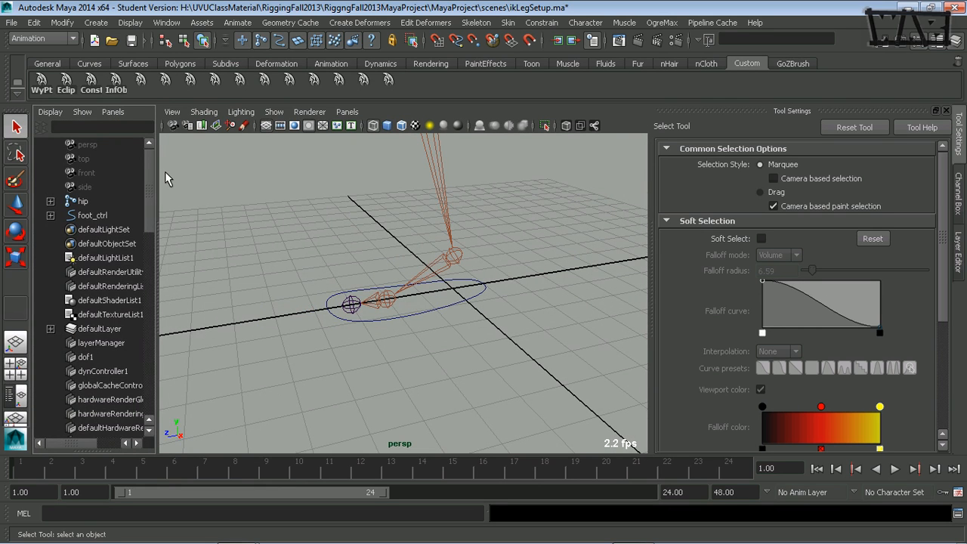
left_click_drag(156, 177, 210, 177)
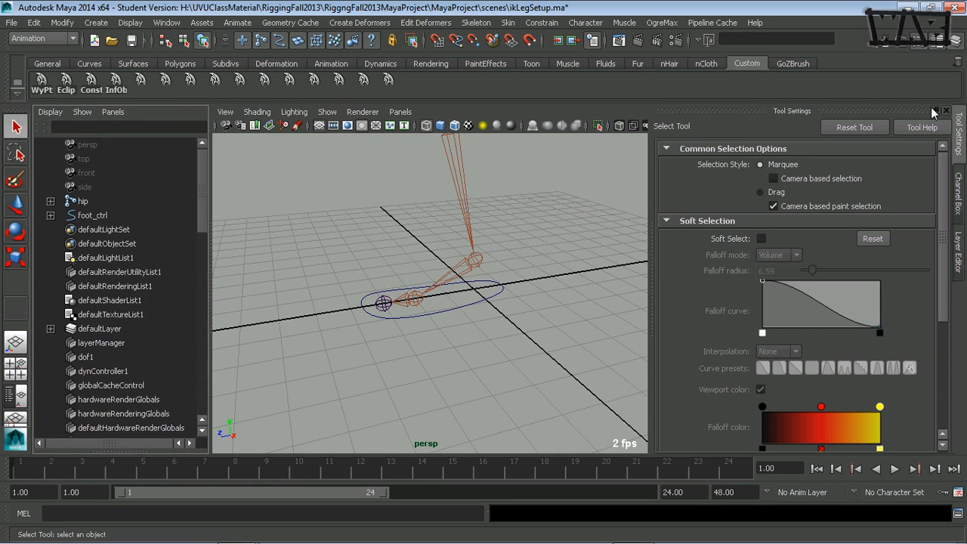
left_click(957, 127)
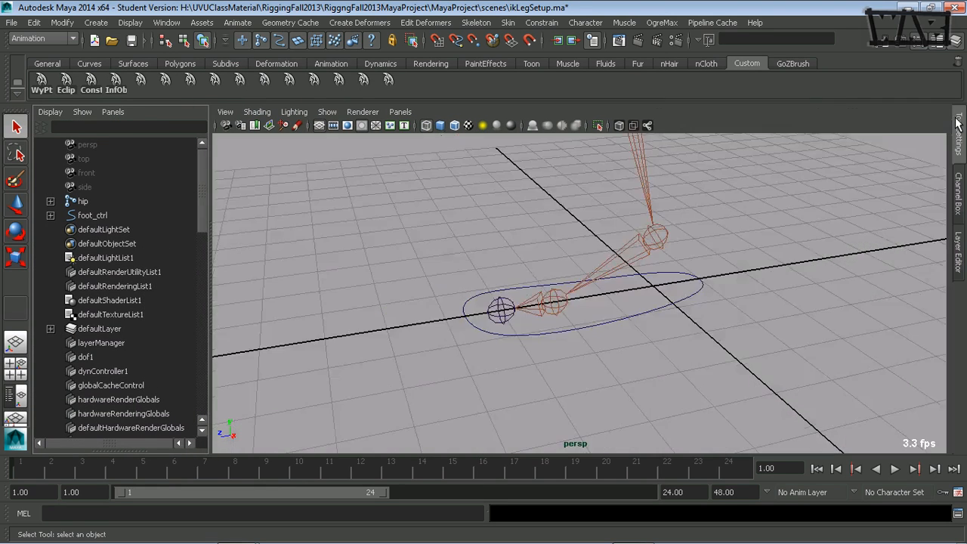
Step: Replace the Outliner with Hypergraph Hierarchy1 and frame the hip and foot_ctrl hierarchies
left_click(113, 112)
mouse_move(144, 197)
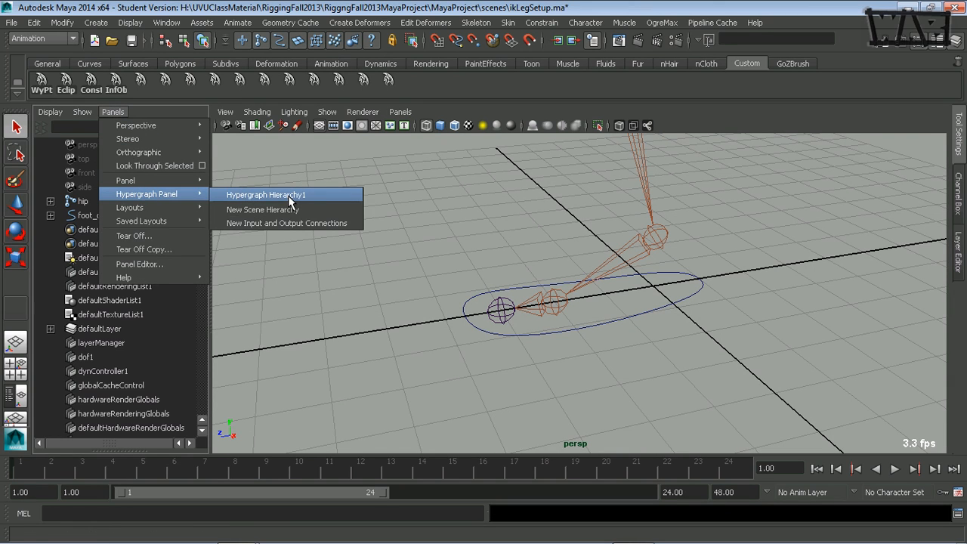
left_click(266, 195)
middle_click_drag(147, 370, 65, 311, "alt")
middle_click_drag(142, 310, 72, 287, "alt")
right_click_drag(129, 300, 90, 295, "alt")
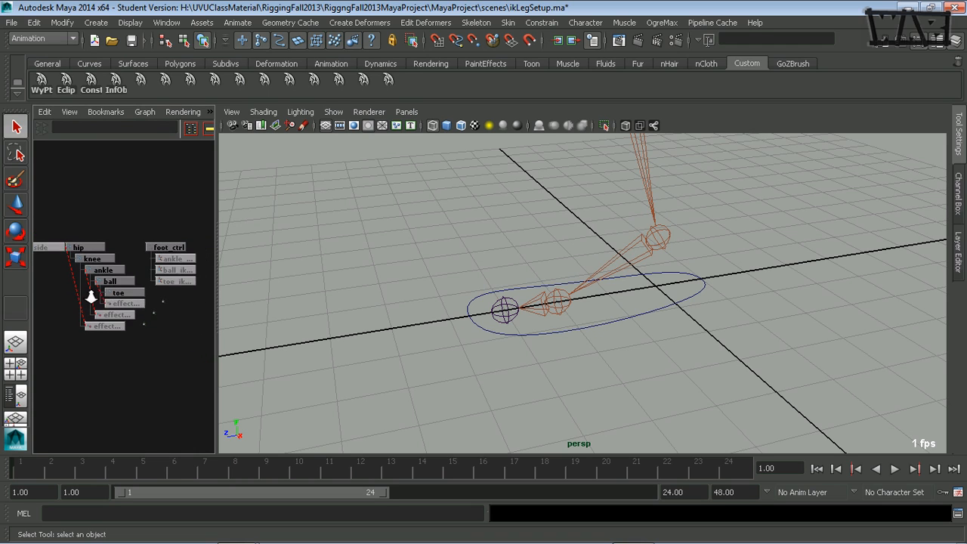
middle_click_drag(136, 293, 105, 267, "alt")
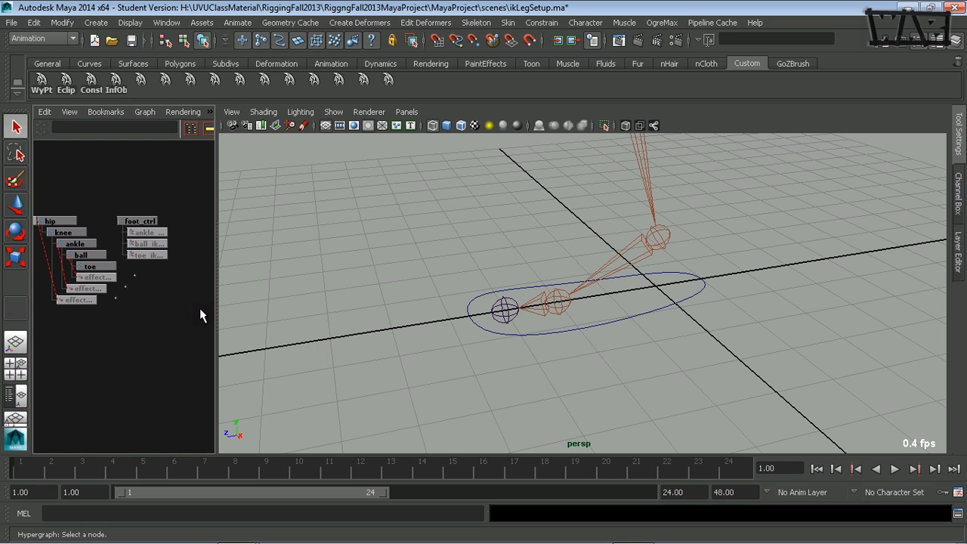
Step: Unhide the ankle, ball and toe IK handles under foot_ctrl and clear the selection
middle_click_drag(196, 318, 161, 322, "alt")
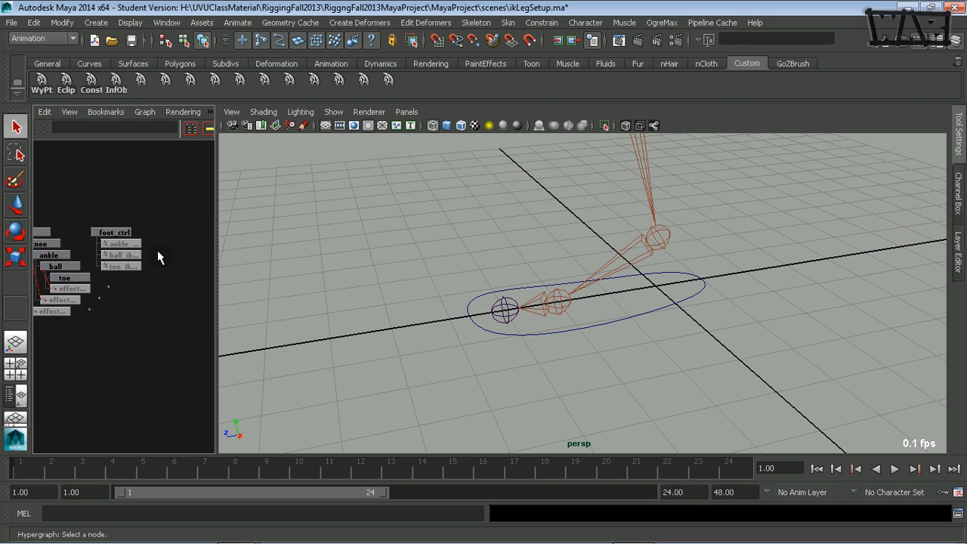
left_click(130, 244)
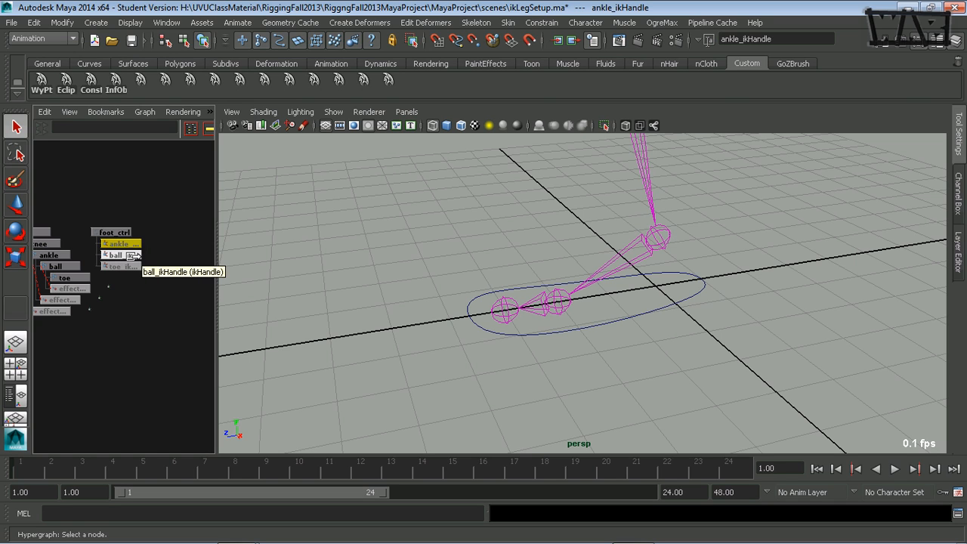
left_click(125, 255)
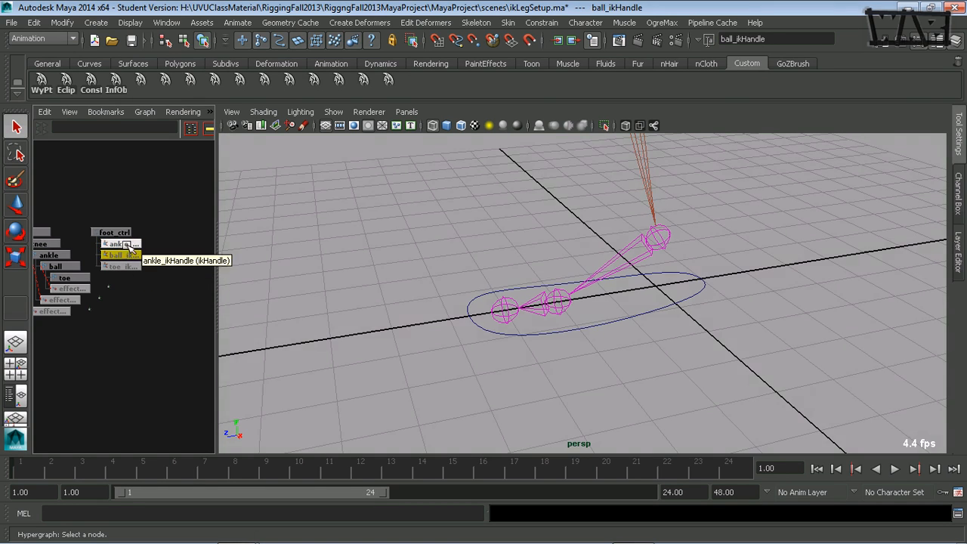
left_click(120, 244, "shift")
left_click(121, 267, "shift")
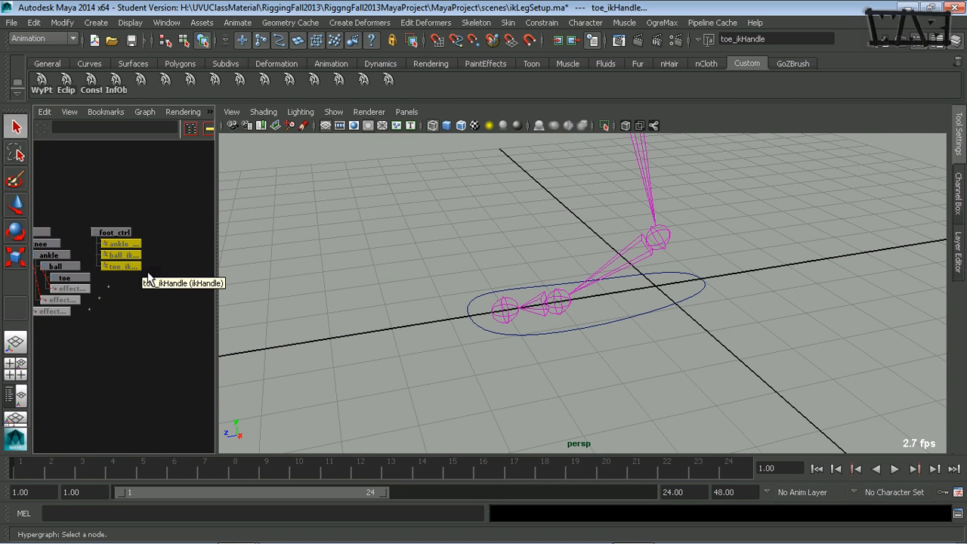
key("shift+h")
left_click(157, 244)
Step: Examine the ankle, ball and toe IK handles one by one in the hierarchy and the leg rig
left_click(121, 243)
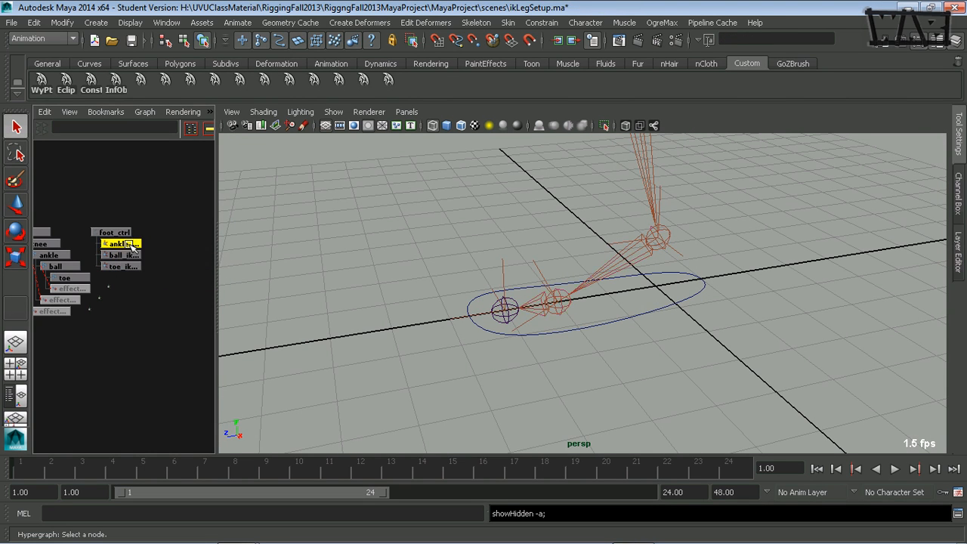
left_click(128, 255)
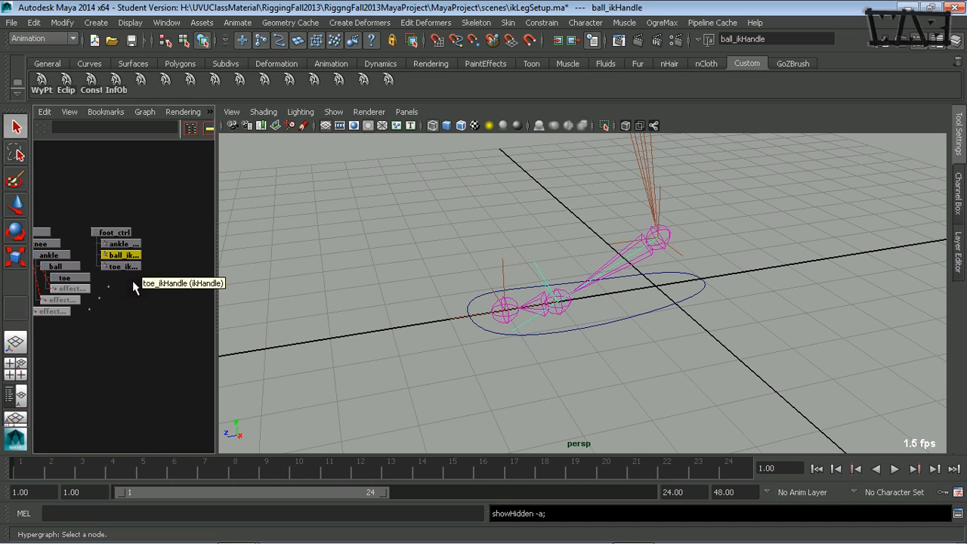
left_click(125, 266)
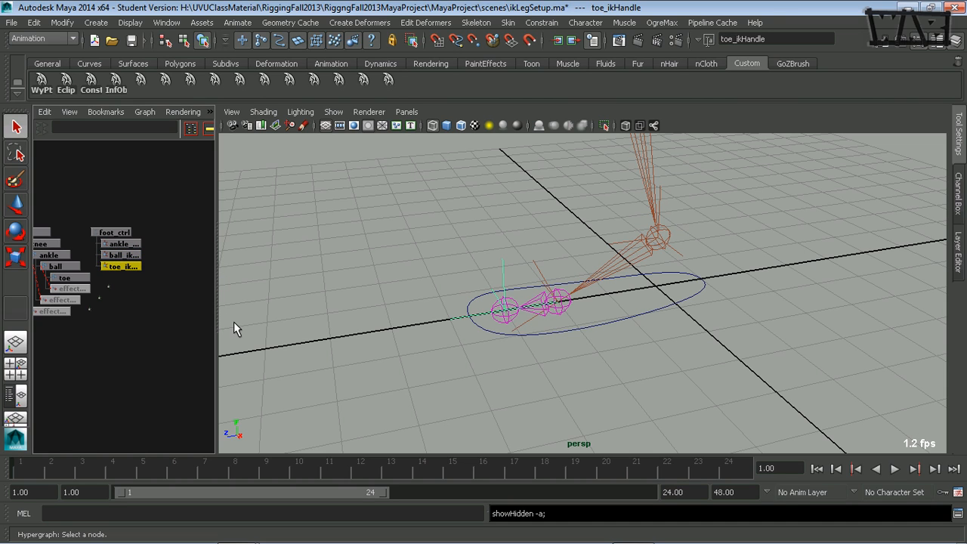
left_click(193, 239)
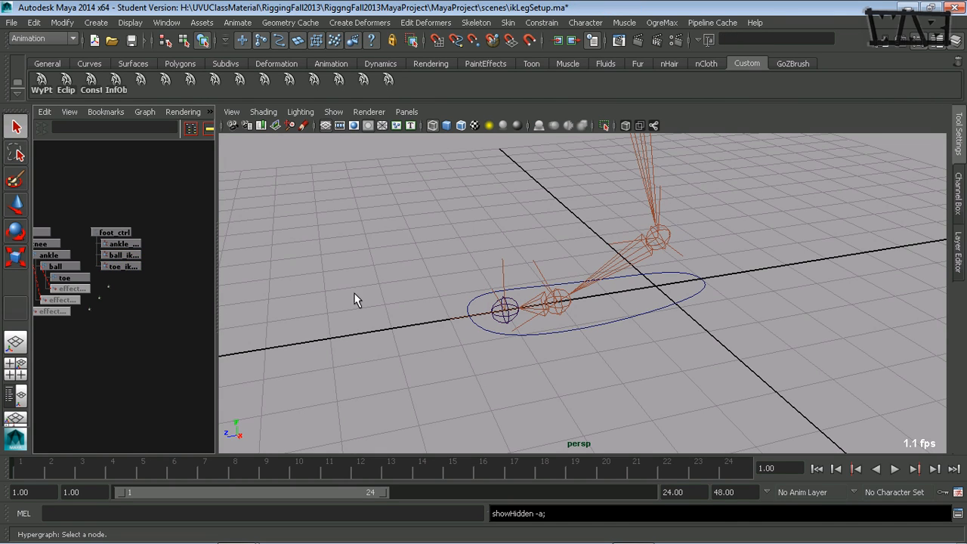
Step: Create an empty group and parent the ankle, ball and toe IK handles under it
key("ctrl+g")
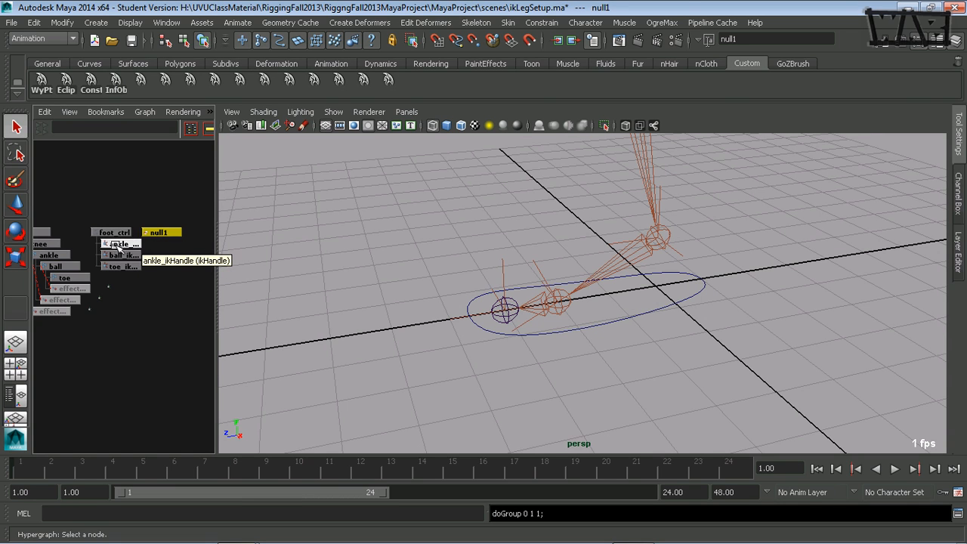
left_click_drag(149, 244, 121, 275)
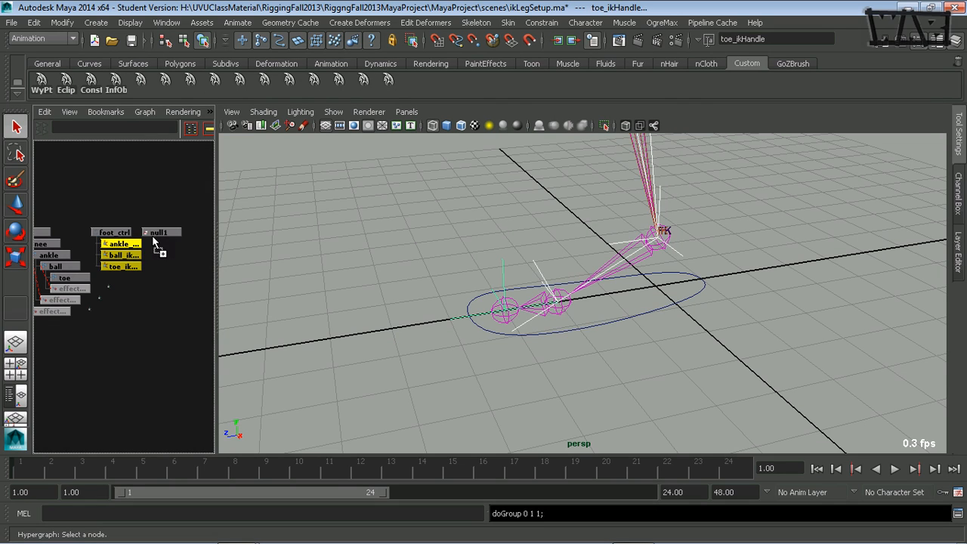
middle_click_drag(159, 239, 158, 236)
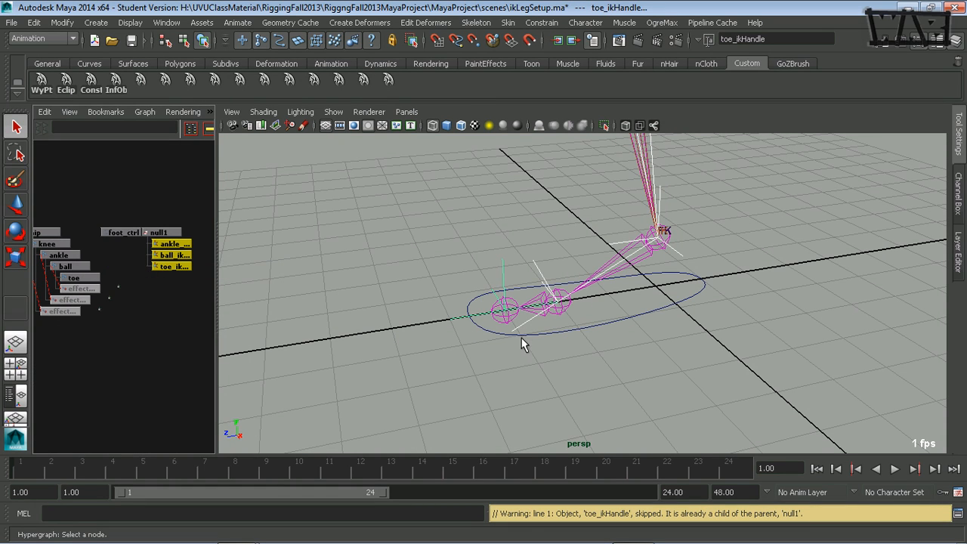
Step: Test rotating the group that holds the IK handles around the heel, and undo the rotations
left_click_drag(596, 330, 573, 363, "alt")
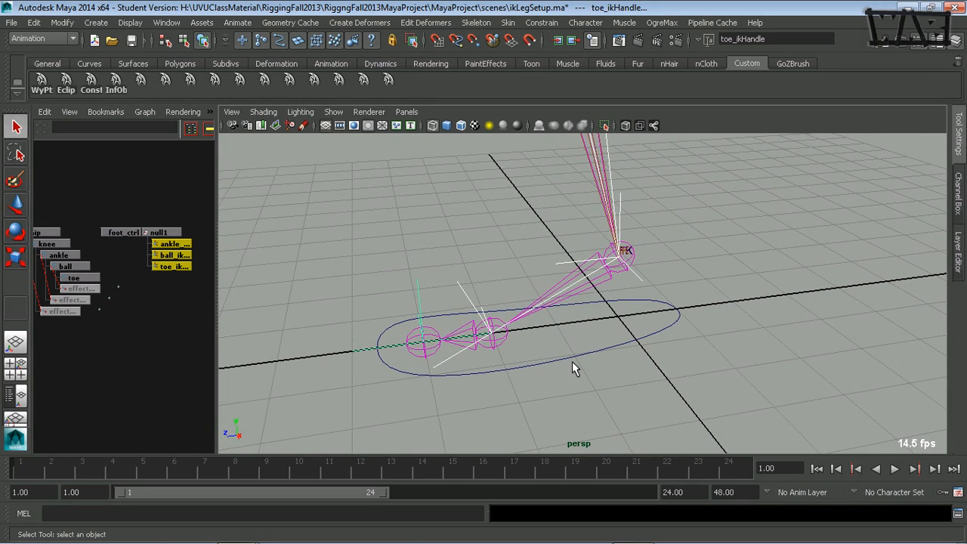
key("w")
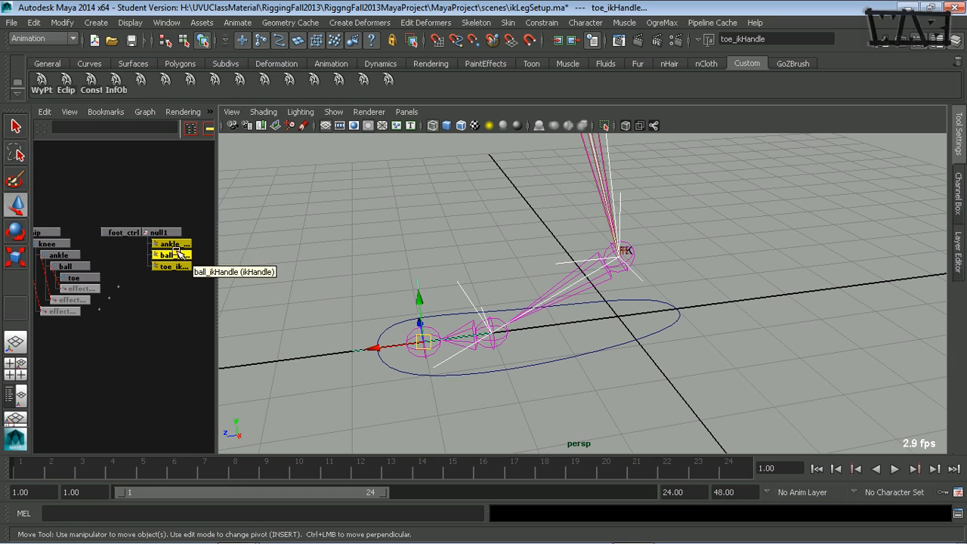
left_click(156, 234)
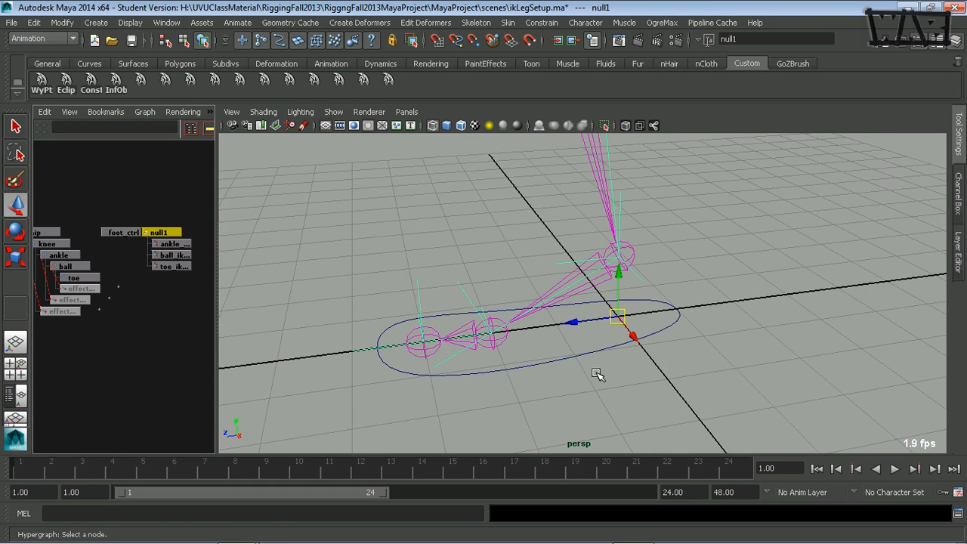
key("f")
left_click_drag(494, 352, 503, 363, "alt")
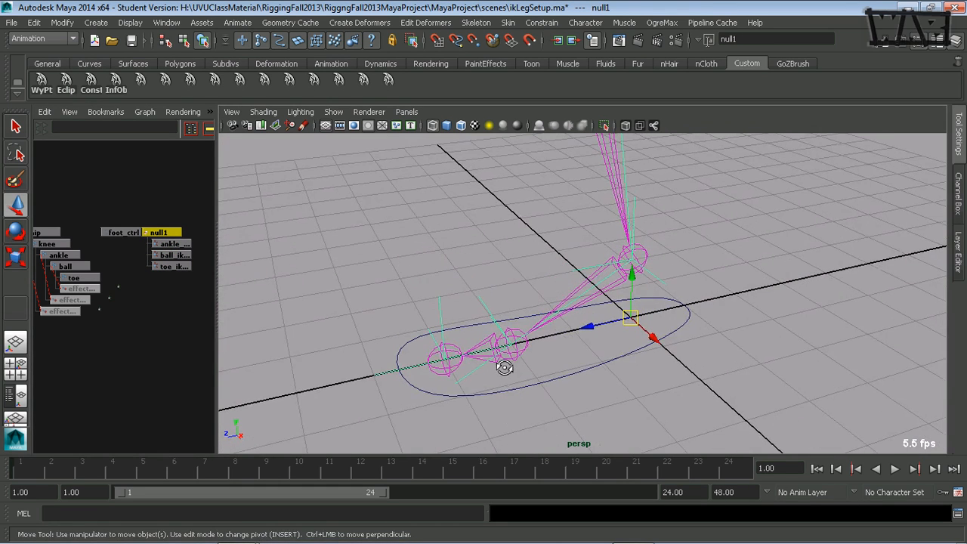
key("e")
left_click_drag(585, 365, 591, 336, "alt")
right_click_drag(655, 337, 511, 336, "alt")
middle_click_drag(511, 336, 495, 371, "alt")
left_click_drag(495, 372, 522, 347, "alt")
key("ctrl+z")
key("ctrl+z")
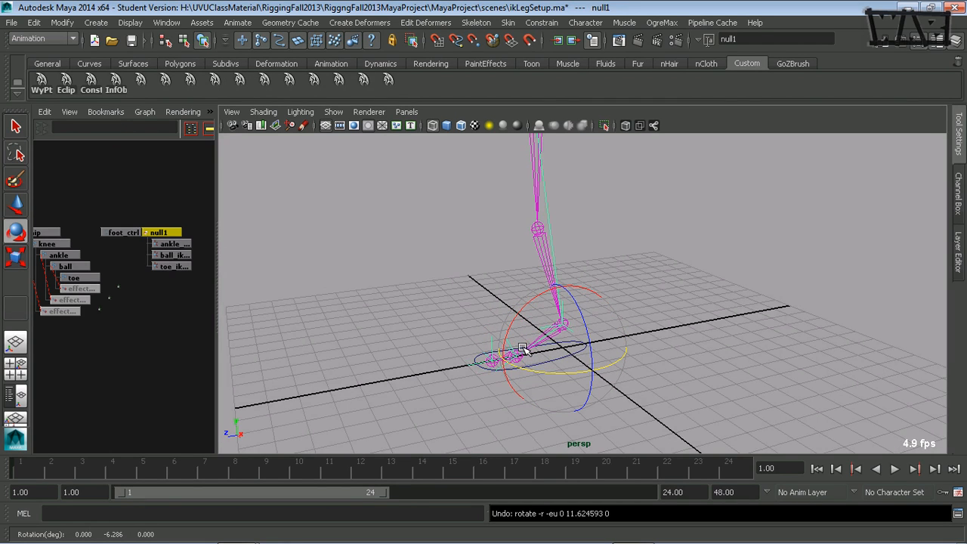
Step: Rename the group holding the IK handles to heelTwist_grp
double_click(171, 234)
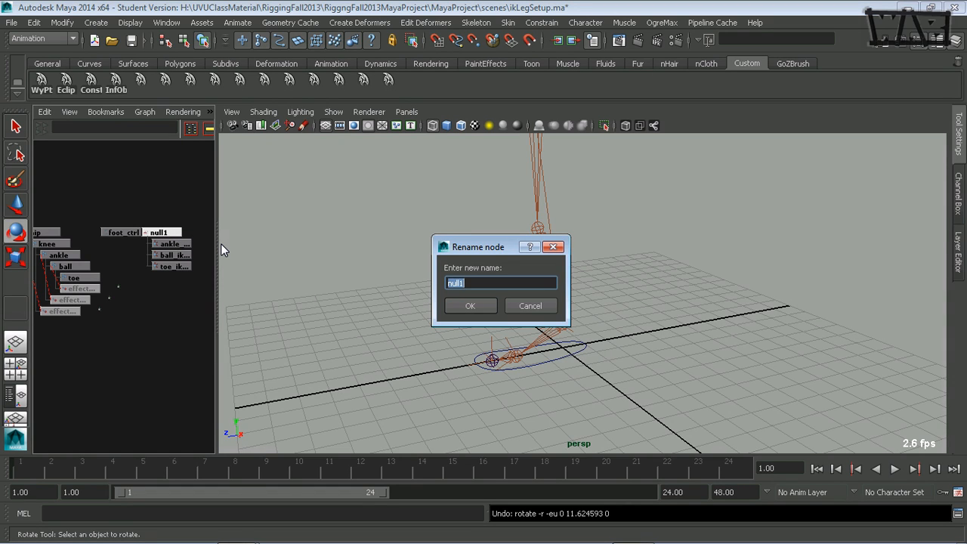
type("heelTwist_grp")
key("Return")
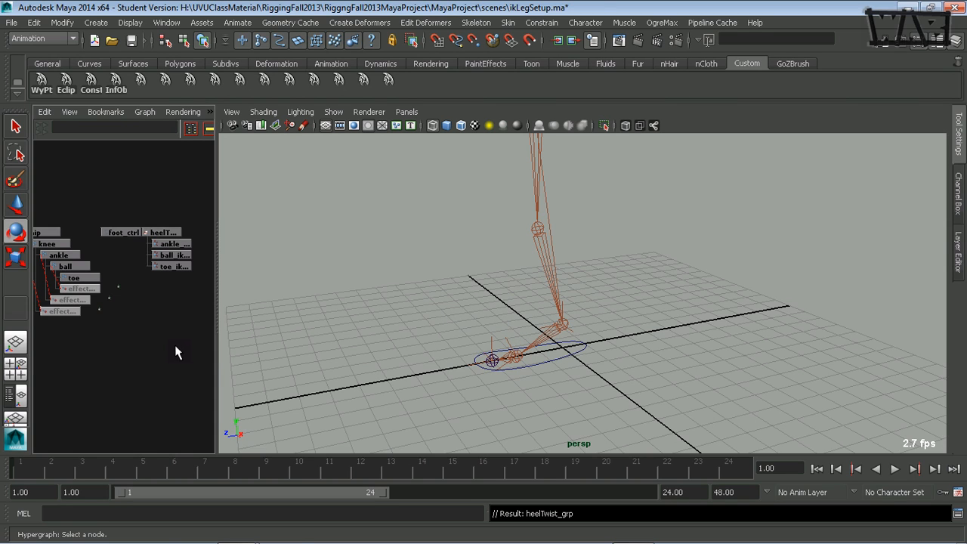
Step: Create an empty group, parent it under heelTwist_grp, and snap it to the toe joint
key("ctrl+g")
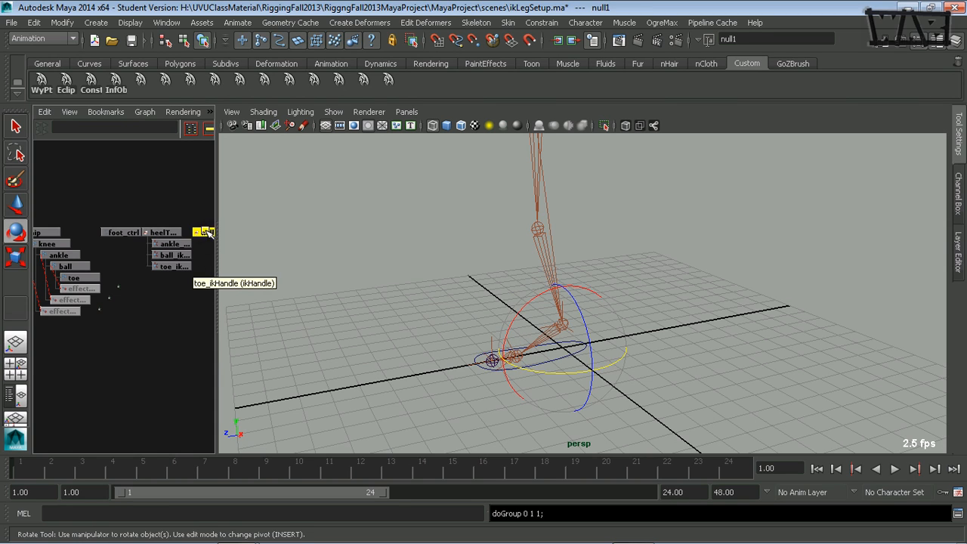
middle_click_drag(206, 232, 163, 235)
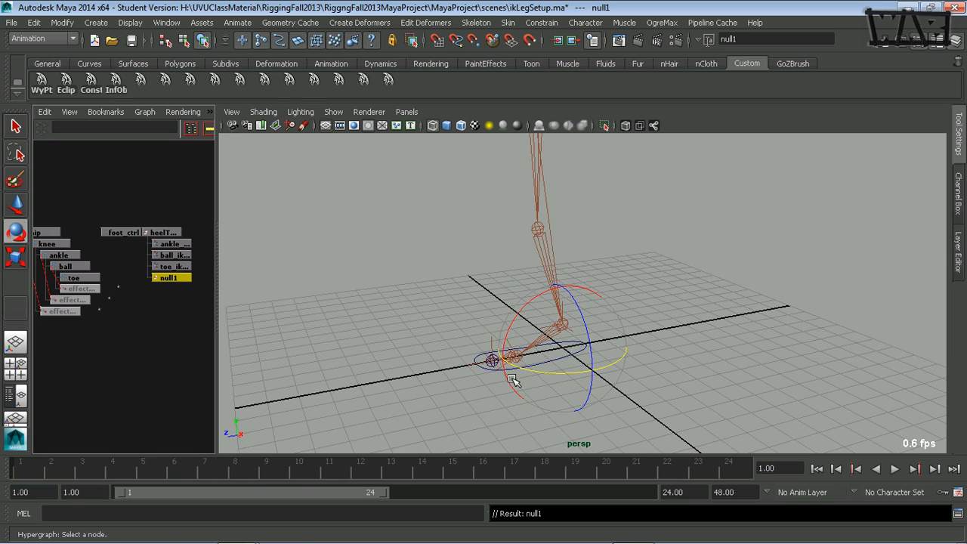
left_click_drag(514, 385, 559, 330, "alt")
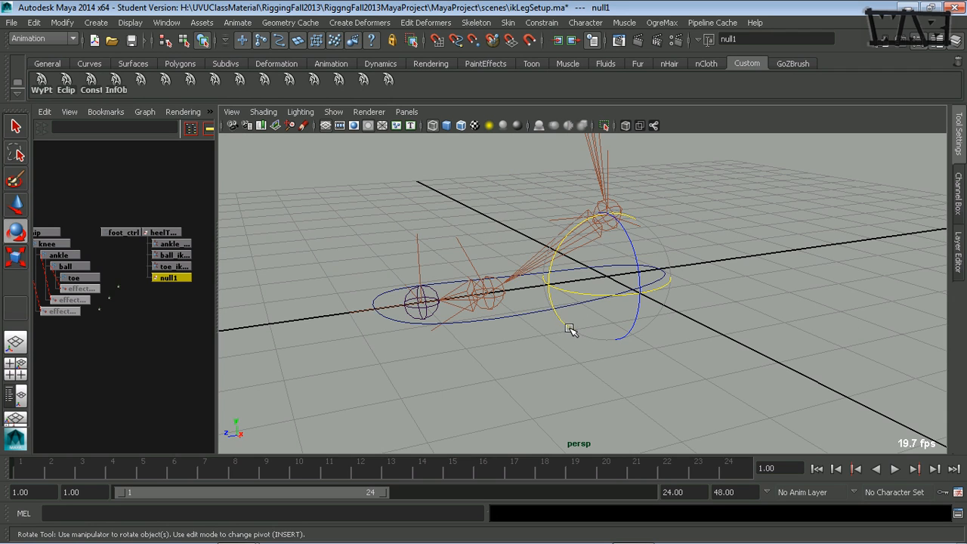
left_click_drag(479, 356, 503, 339, "alt")
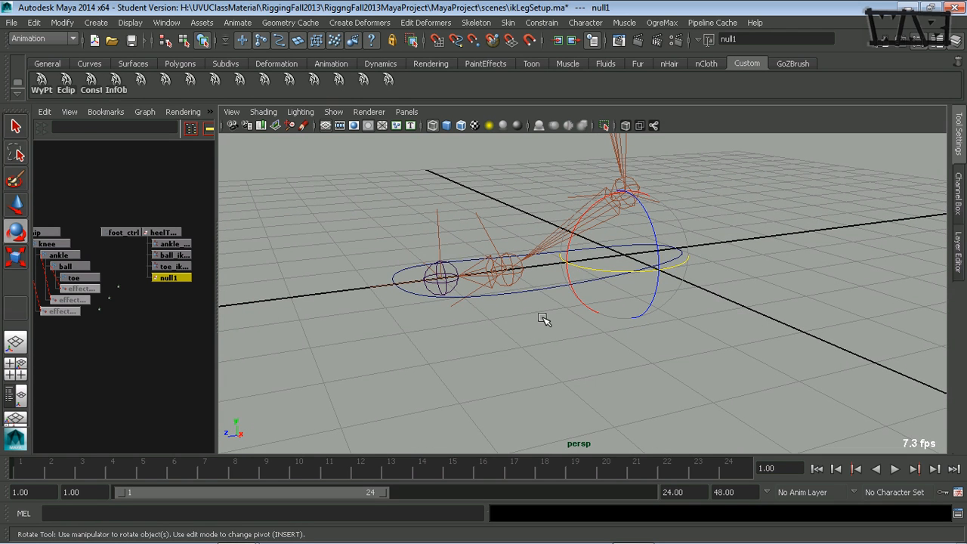
key("w")
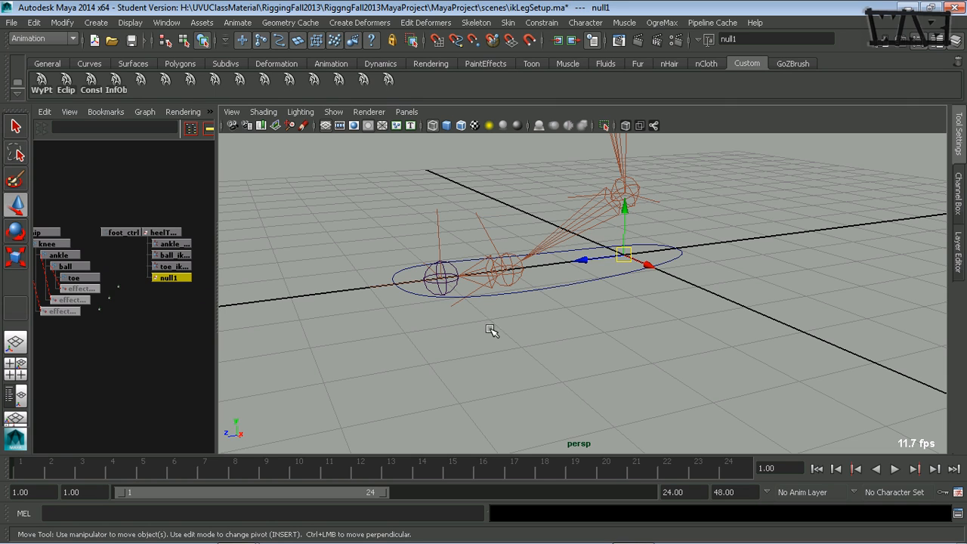
key("v")
middle_click_drag(491, 330, 442, 269)
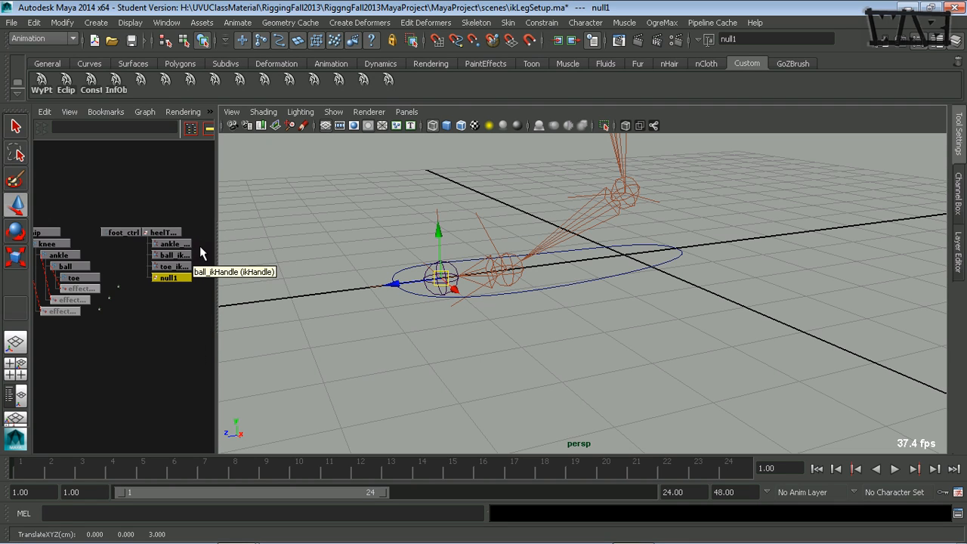
Step: Parent the ankle, ball and toe IK handles under the empty group at the toe joint
left_click_drag(197, 246, 160, 267)
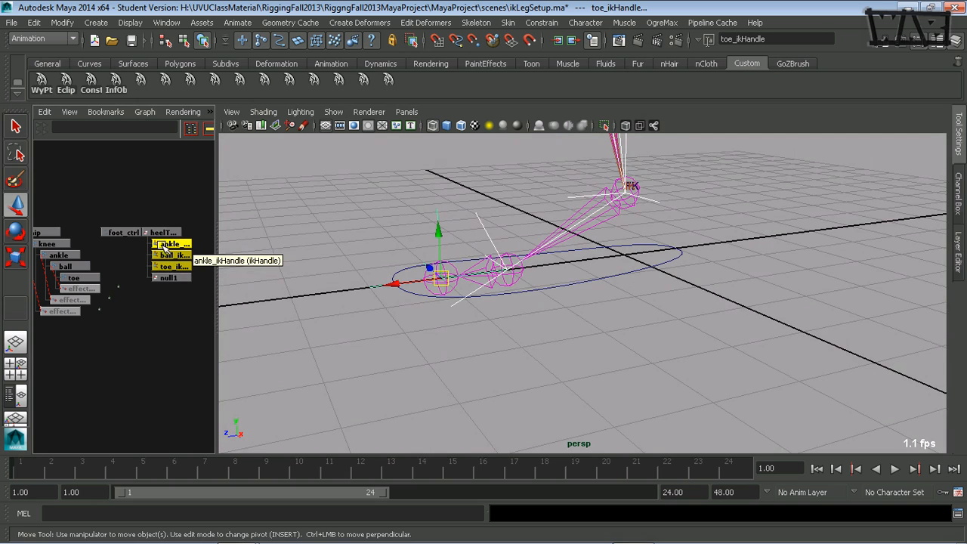
middle_click_drag(164, 257, 167, 282)
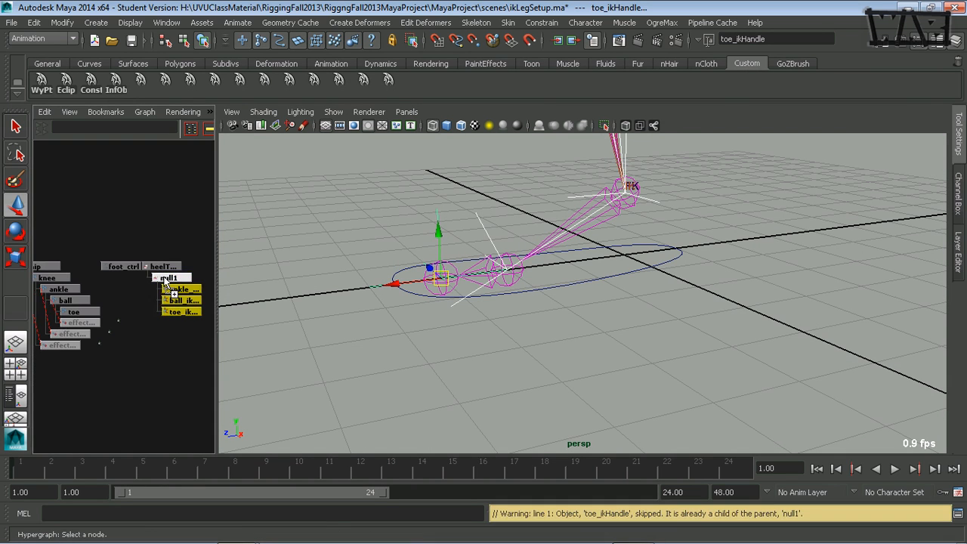
right_click_drag(125, 278, 194, 278, "alt")
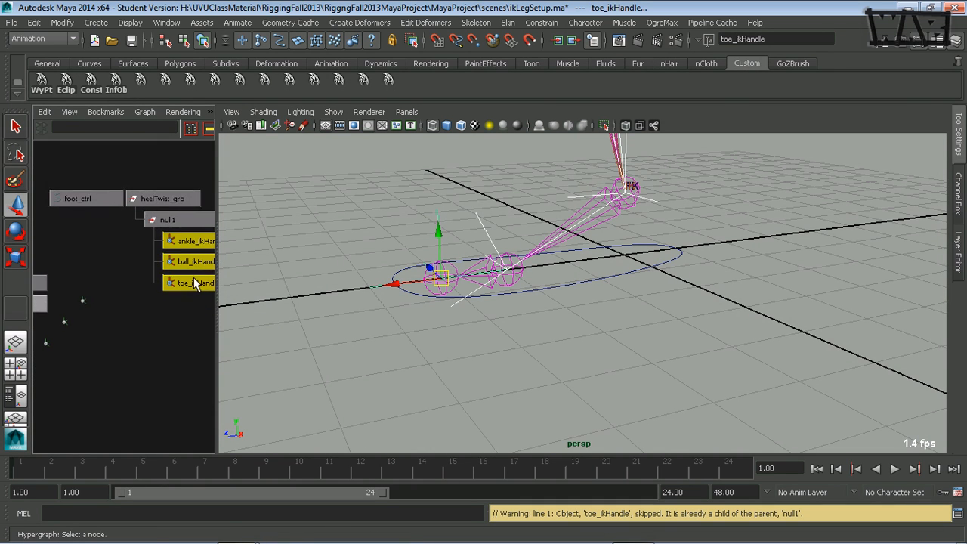
middle_click_drag(183, 261, 147, 267, "alt")
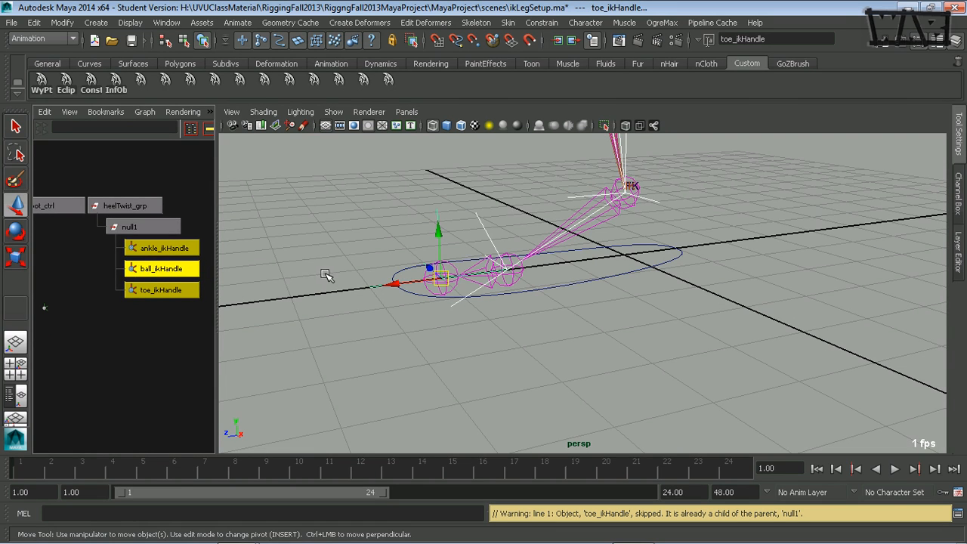
Step: Test rotating the group at the toe joint around its vertical axis, and undo the rotations
left_click(147, 229)
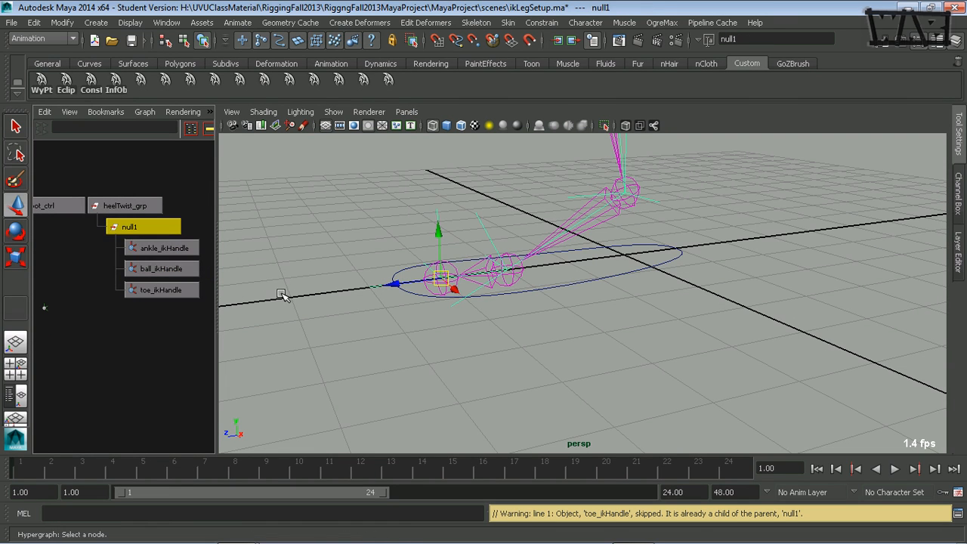
key("e")
left_click_drag(399, 298, 431, 361, "alt")
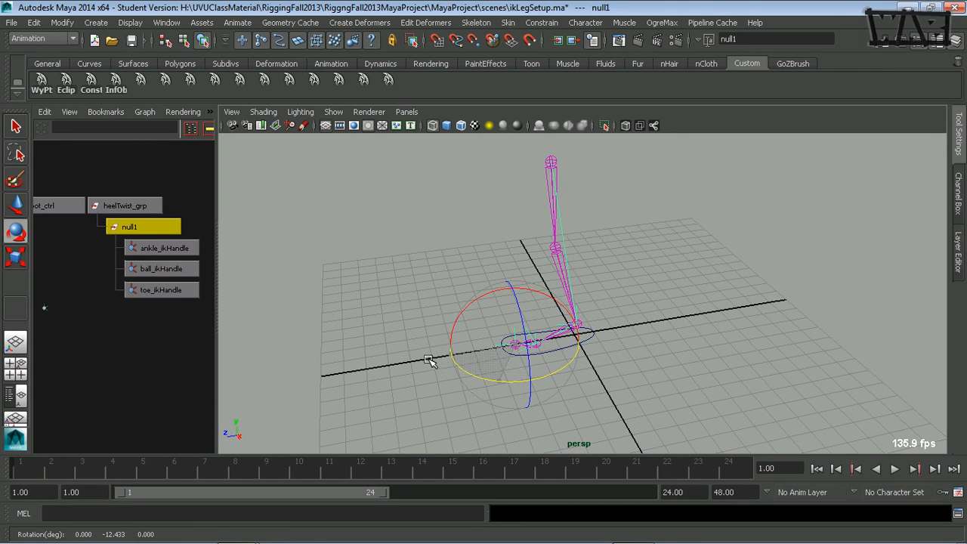
left_click_drag(549, 371, 541, 334, "alt")
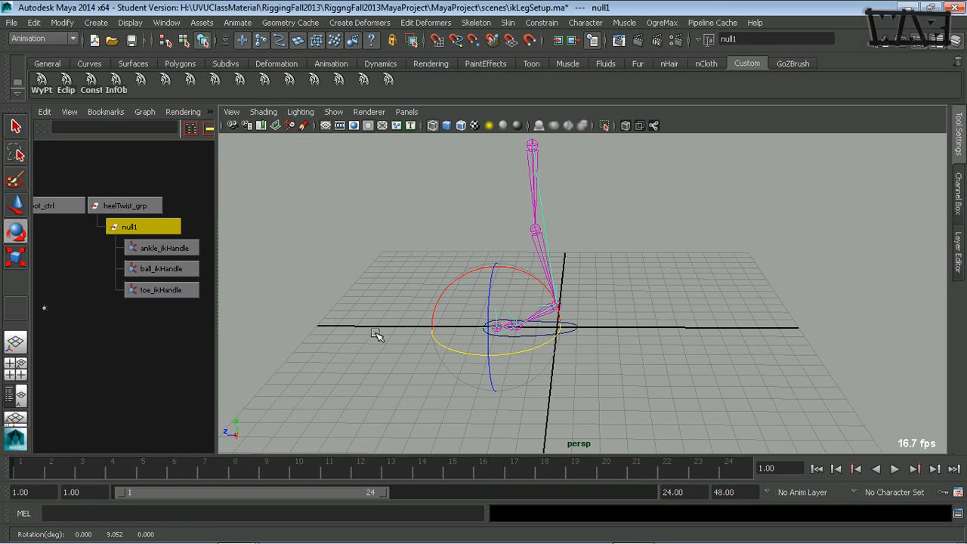
left_click_drag(295, 330, 483, 329, "alt")
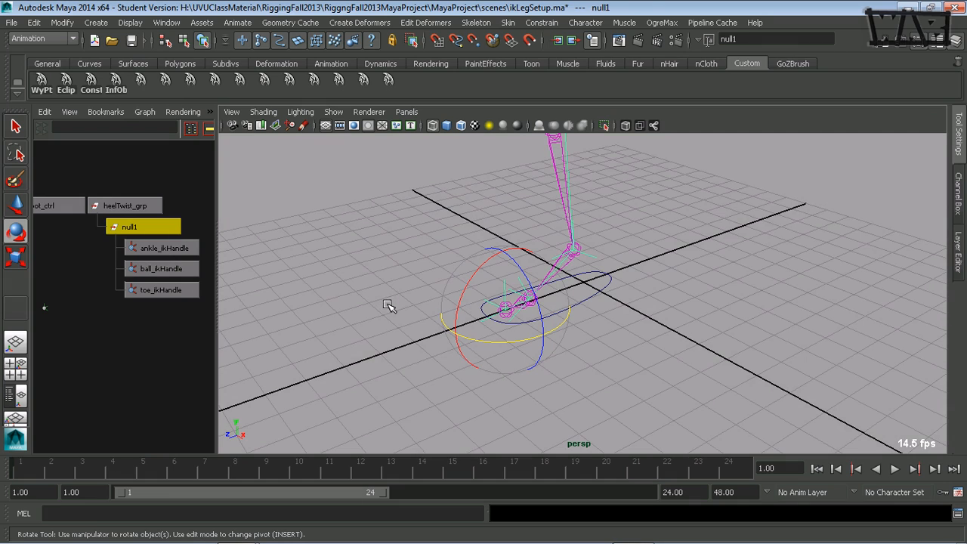
key("ctrl+z")
key("ctrl+z")
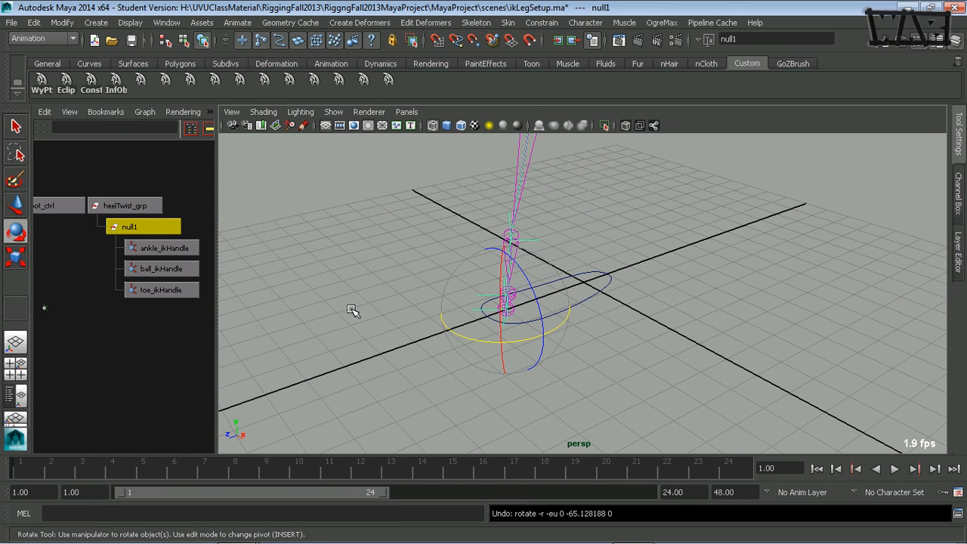
key("ctrl+z")
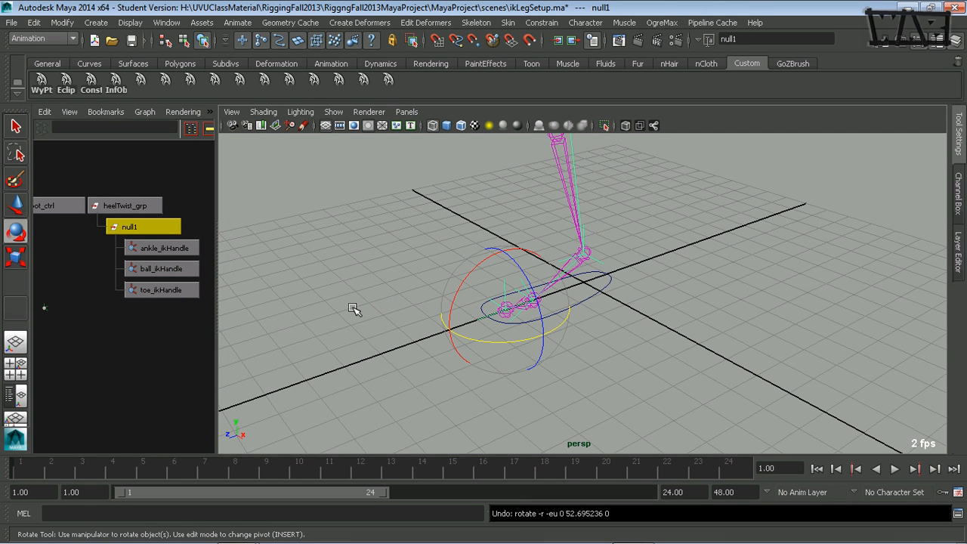
Step: Rename the group at the toe joint to toeTwist_grp
left_click_drag(535, 311, 675, 261, "alt")
double_click(140, 227)
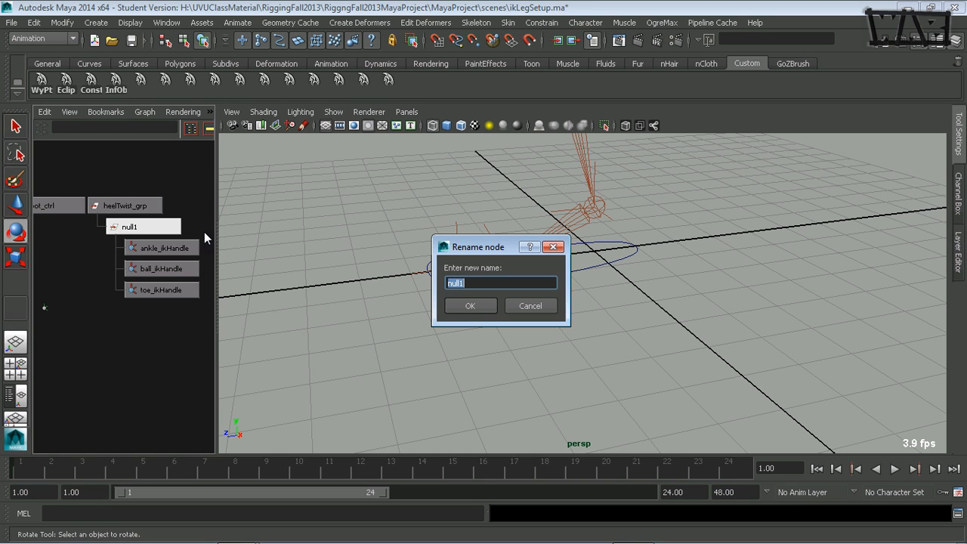
type("toe")
type("Twist_grp")
key("Return")
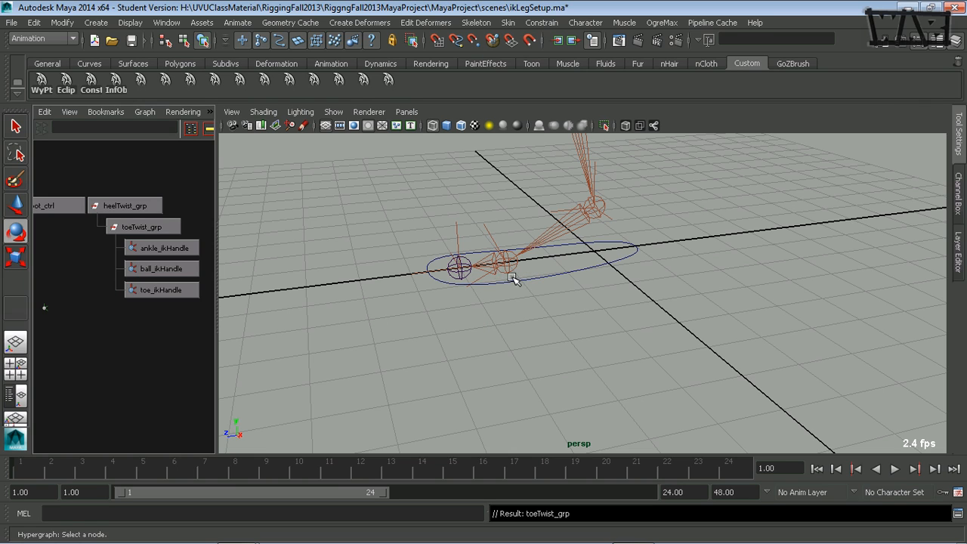
Step: Create an empty group parented under toeTwist_grp, and snap it to the ball joint
left_click(499, 348)
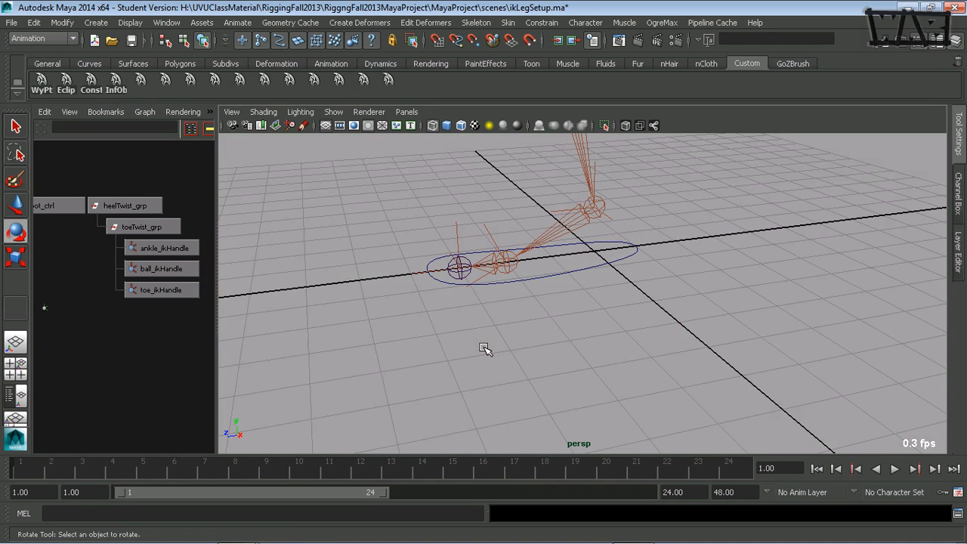
key("ctrl+g")
middle_click_drag(163, 343, 121, 348, "alt")
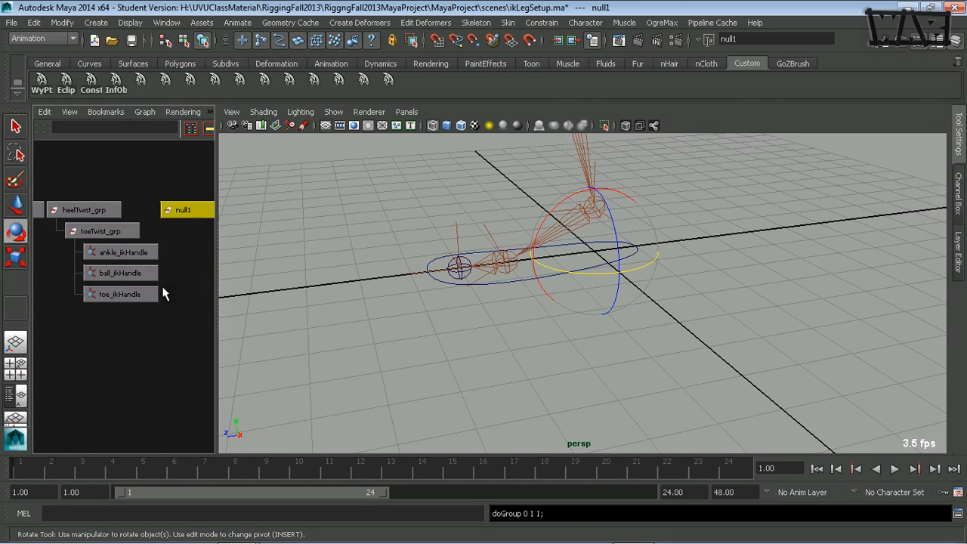
middle_click_drag(191, 212, 146, 235)
key("w")
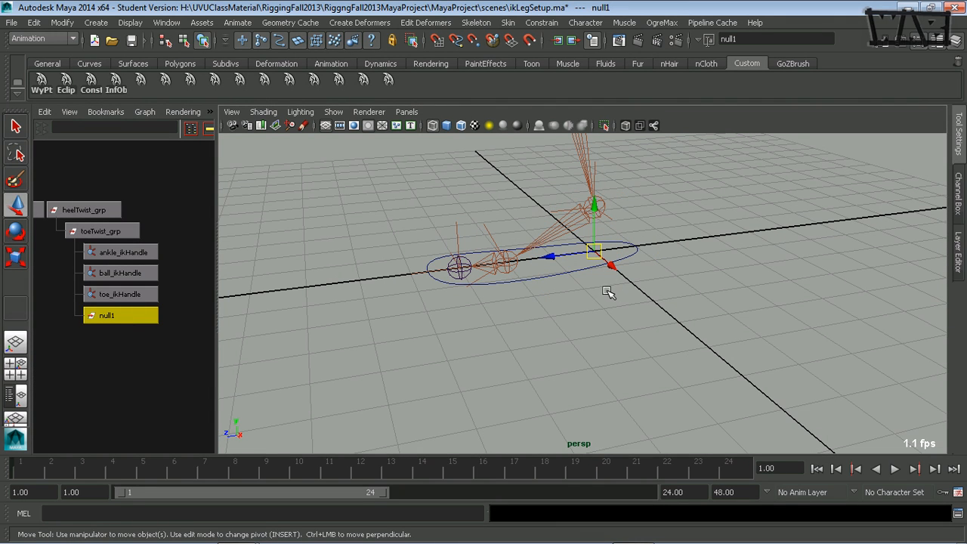
left_click_drag(594, 252, 535, 251)
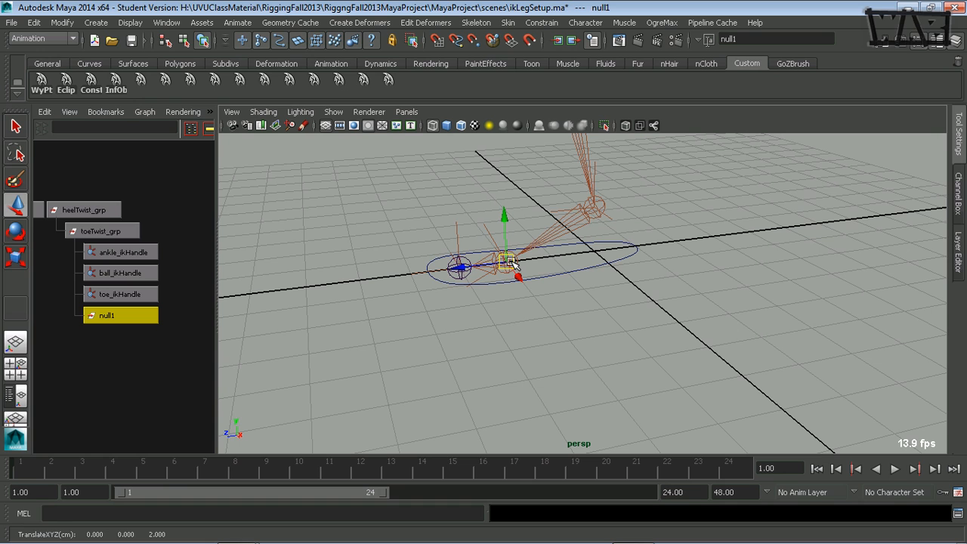
Step: Parent toe_ikHandle under the new group at the ball joint
middle_click_drag(492, 302, 625, 264, "alt")
right_click_drag(625, 264, 673, 270, "alt")
middle_click_drag(636, 264, 635, 290, "alt")
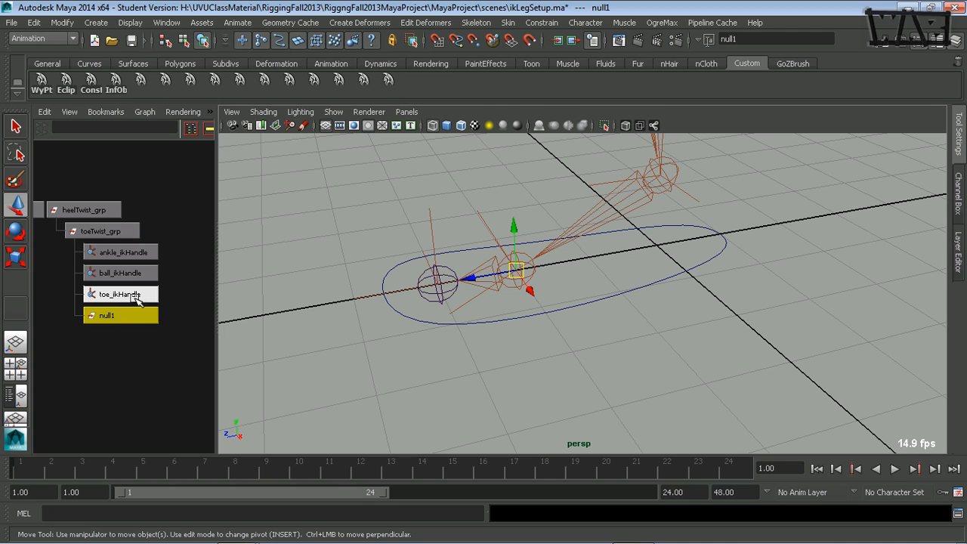
middle_click_drag(128, 295, 119, 312)
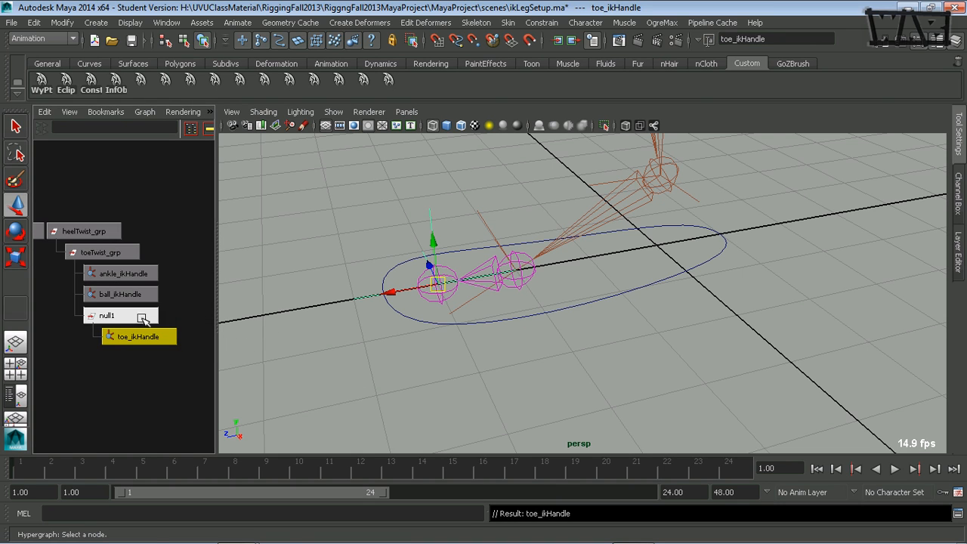
Step: Test raising and lowering the toe by rotating the group that holds toe_ikHandle around X, and undo the rotation
left_click(128, 315)
key("e")
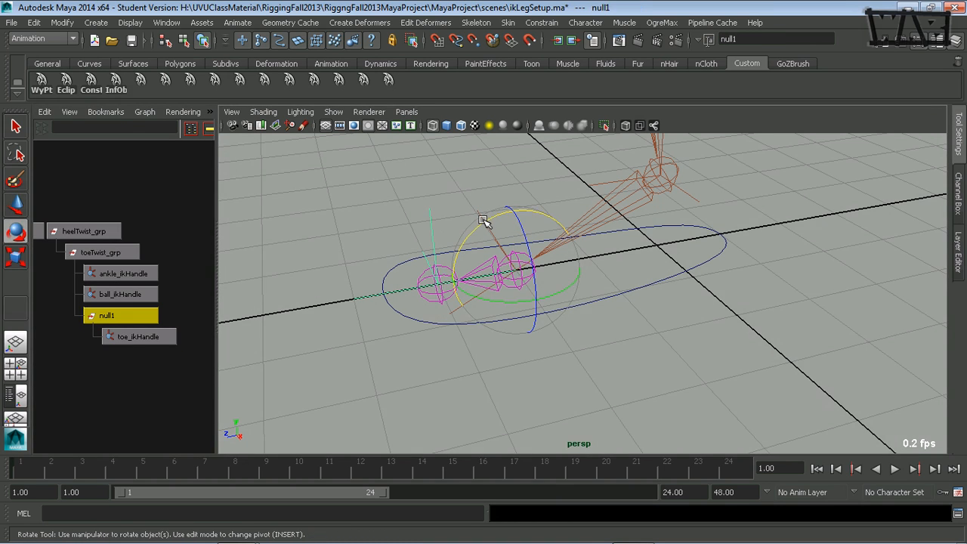
mouse_move(486, 216)
left_mouse_down()
mouse_move(453, 264)
mouse_move(512, 222)
mouse_move(451, 282)
mouse_move(529, 228)
mouse_move(484, 264)
mouse_move(499, 236)
mouse_move(535, 233)
mouse_move(462, 265)
mouse_move(455, 287)
mouse_move(460, 265)
mouse_move(525, 239)
left_mouse_up()
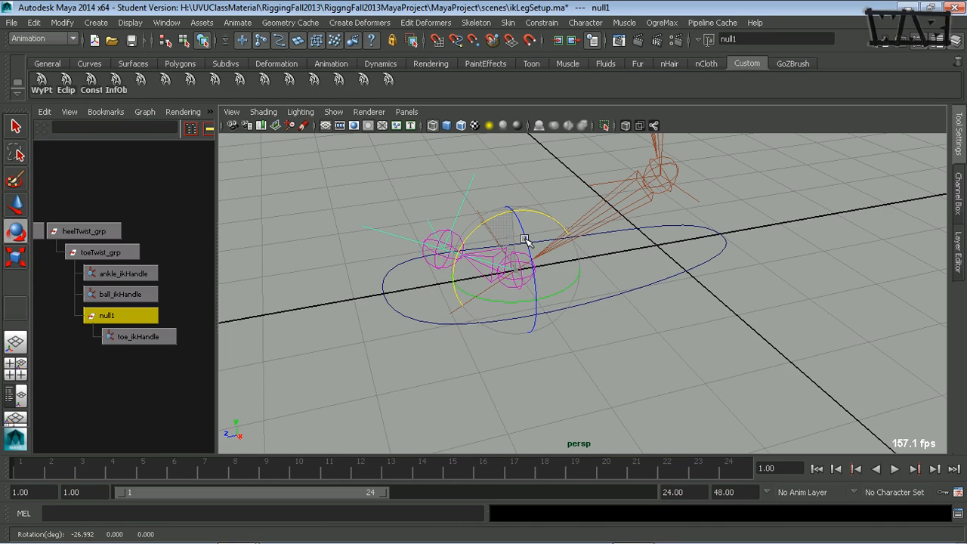
left_click_drag(525, 239, 477, 260)
key("ctrl+z")
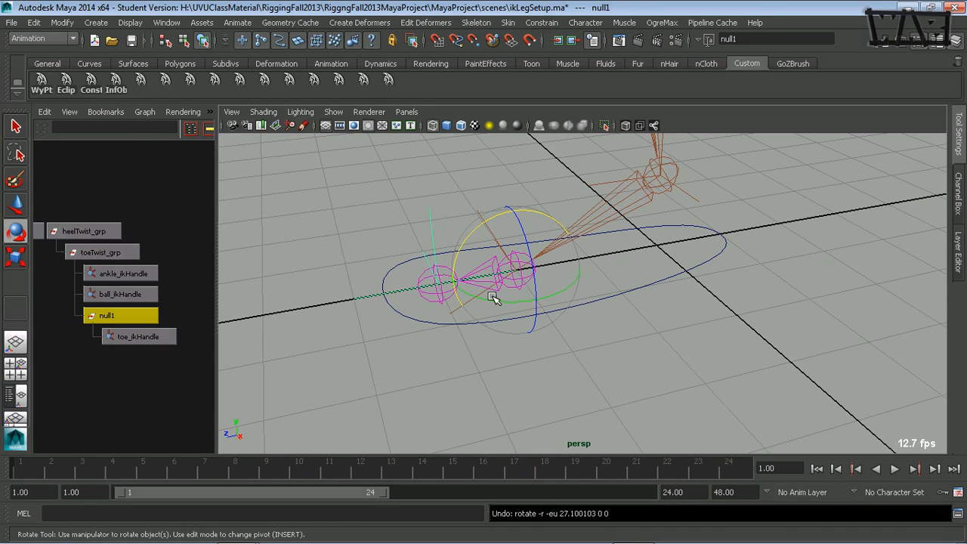
Step: Rename the group holding toe_ikHandle to toeRaiseLower_grp
left_click(123, 316)
double_click(123, 316)
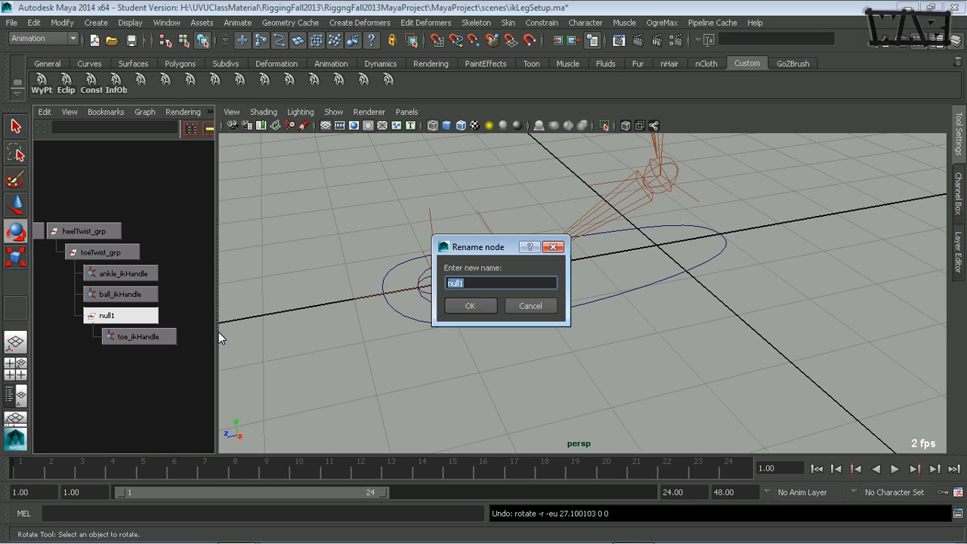
type("t")
type("oeRaiseLower_grp")
key("Return")
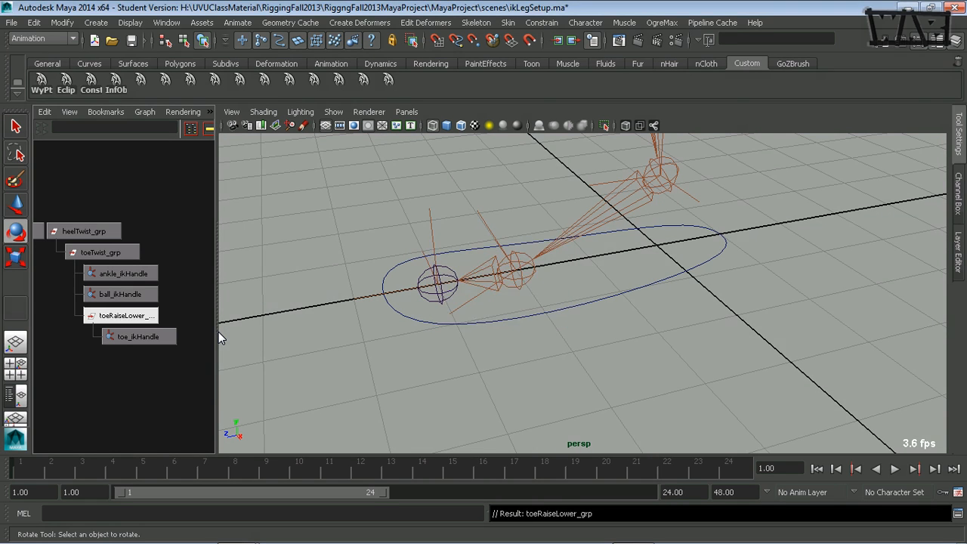
Step: Create another empty group and snap it to the ball joint
left_click(198, 273)
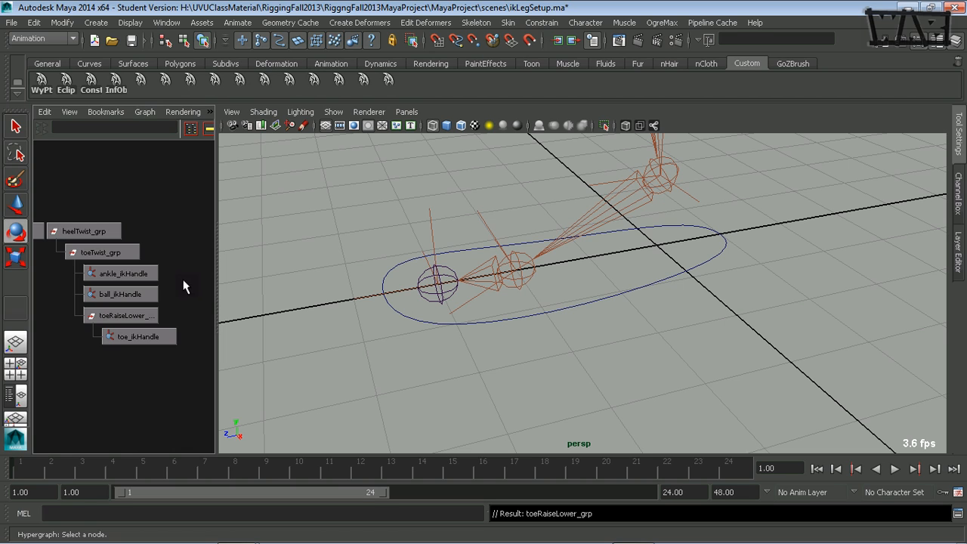
left_click(123, 317)
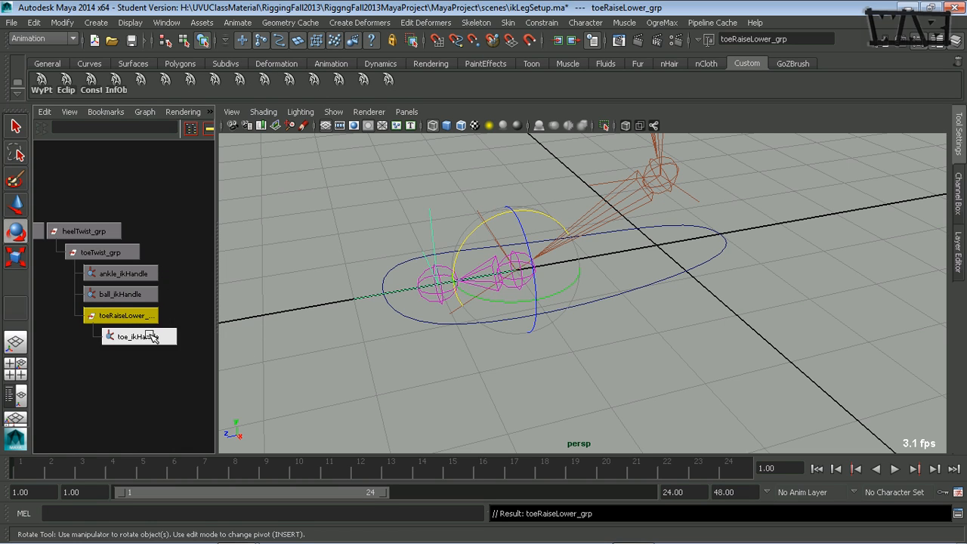
left_click(197, 301)
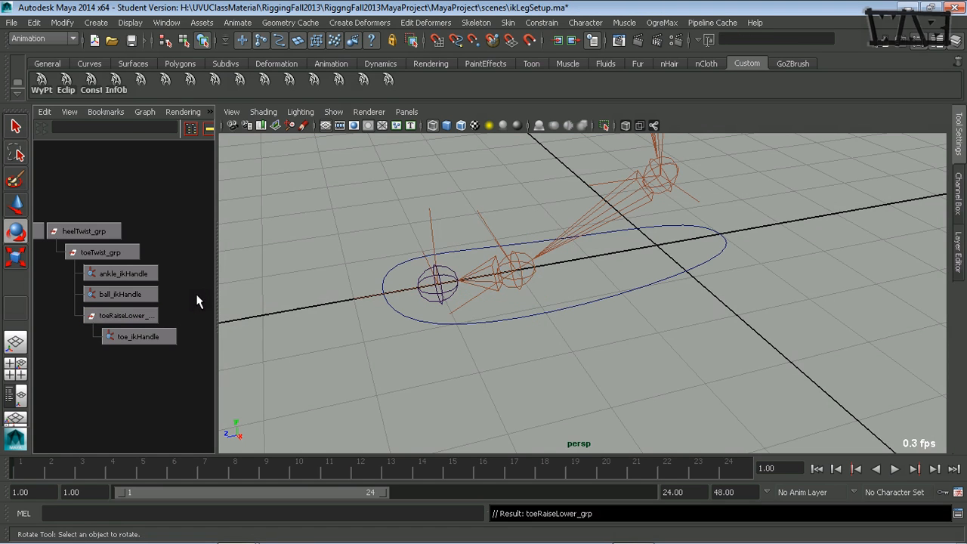
key("ctrl+g")
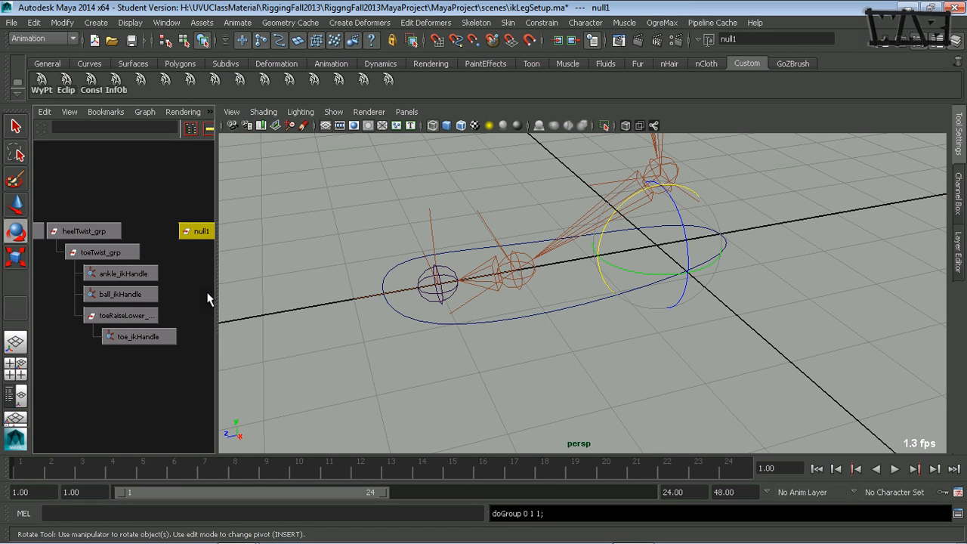
key("w")
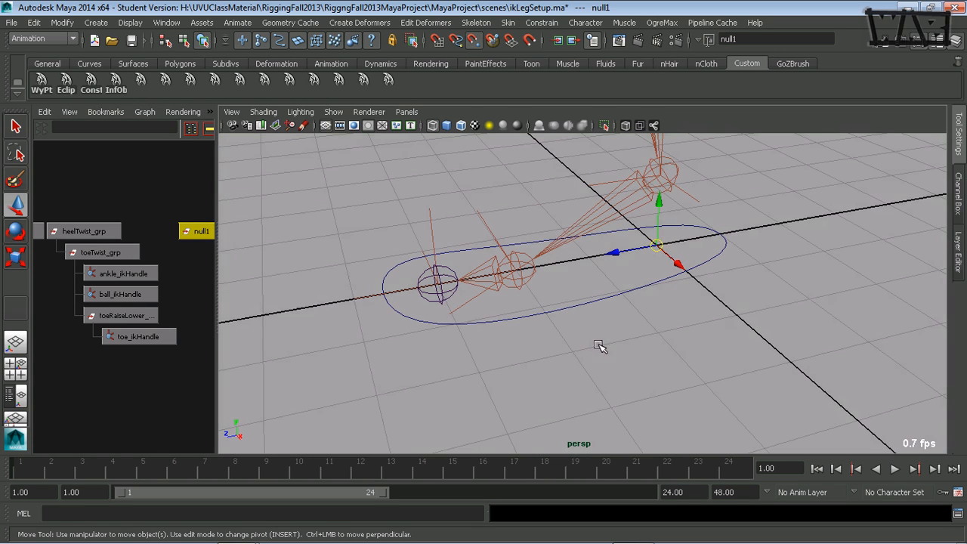
middle_click_drag(582, 340, 511, 272)
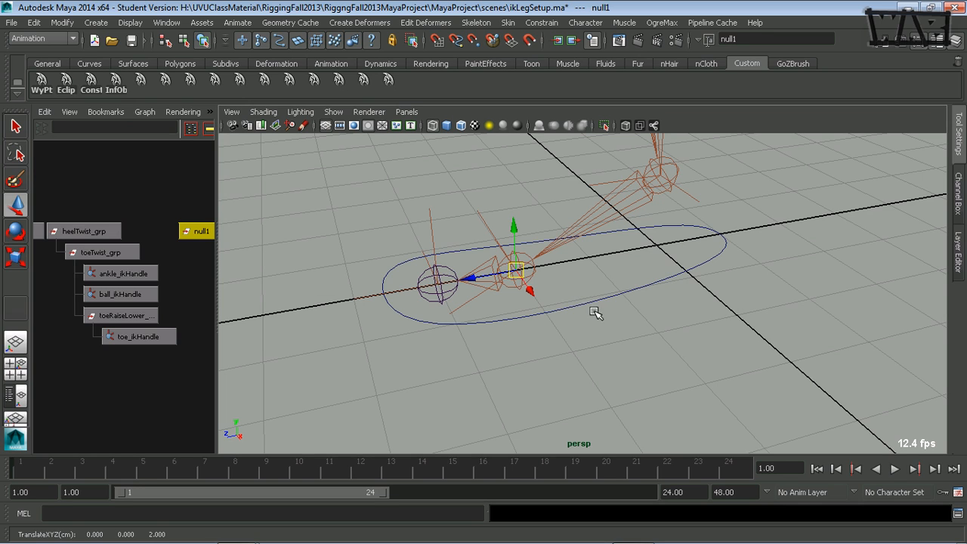
Step: Parent the new group under toeTwist_grp, and parent the ankle and ball IK handles under the new group
middle_click_drag(198, 231, 121, 253)
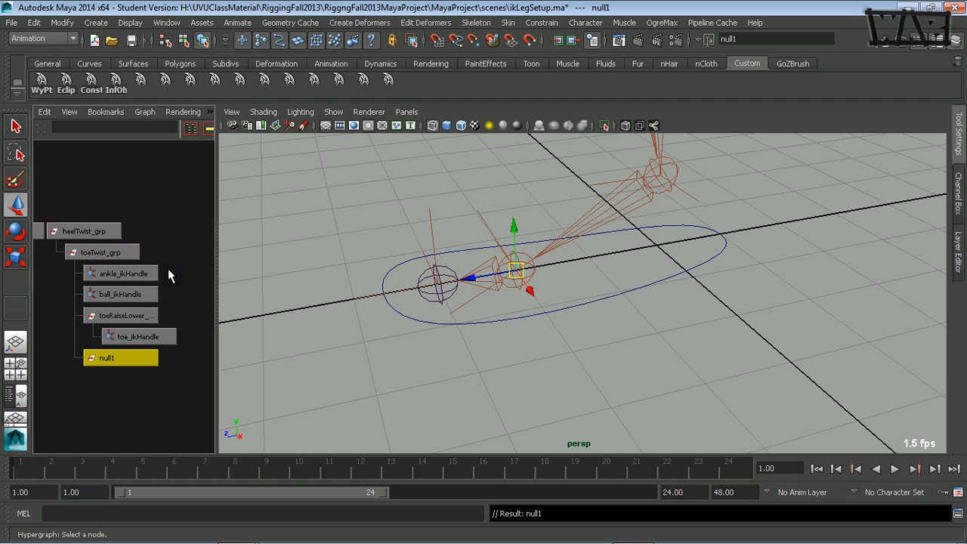
left_click_drag(167, 269, 142, 293)
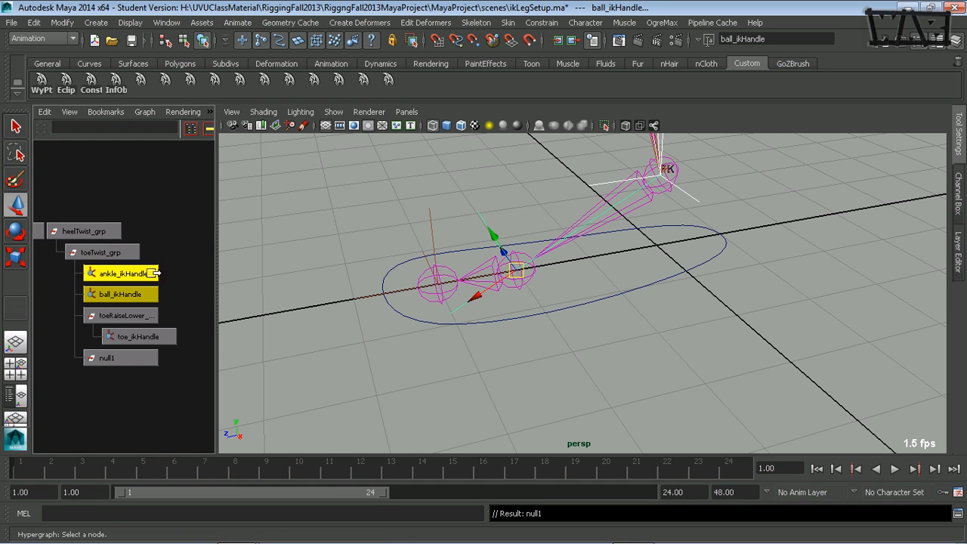
middle_click_drag(127, 276, 120, 361)
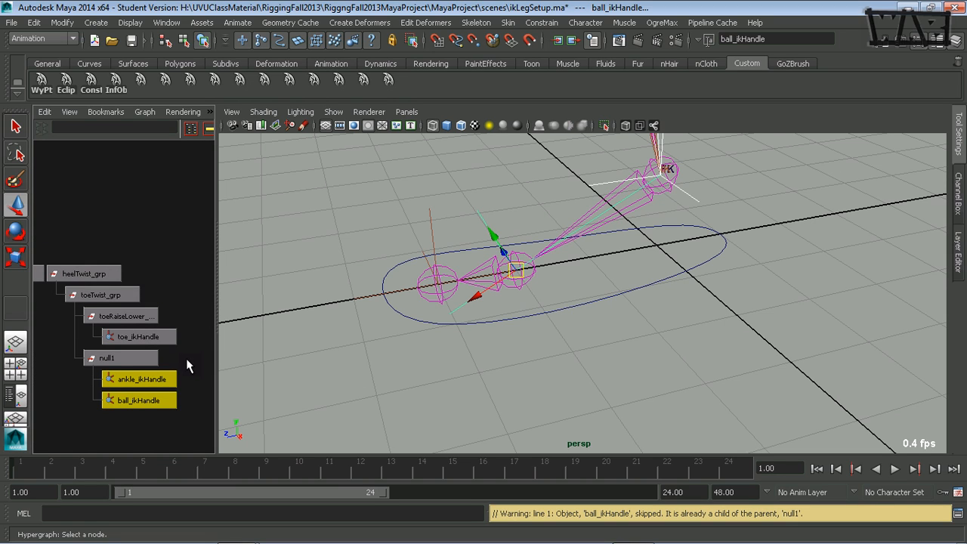
Step: Test raising the heel by rotating the group holding the ankle and ball IK handles around X, and undo the rotation
left_click(135, 358)
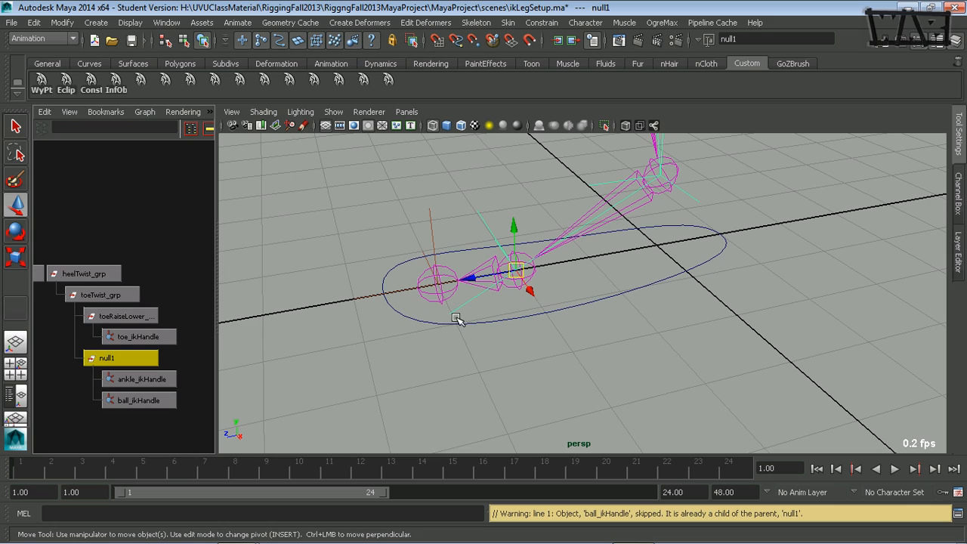
key("e")
left_click_drag(497, 218, 541, 243)
right_click_drag(541, 242, 521, 261, "alt")
middle_click_drag(521, 261, 499, 335, "alt")
left_click_drag(499, 334, 531, 317, "alt")
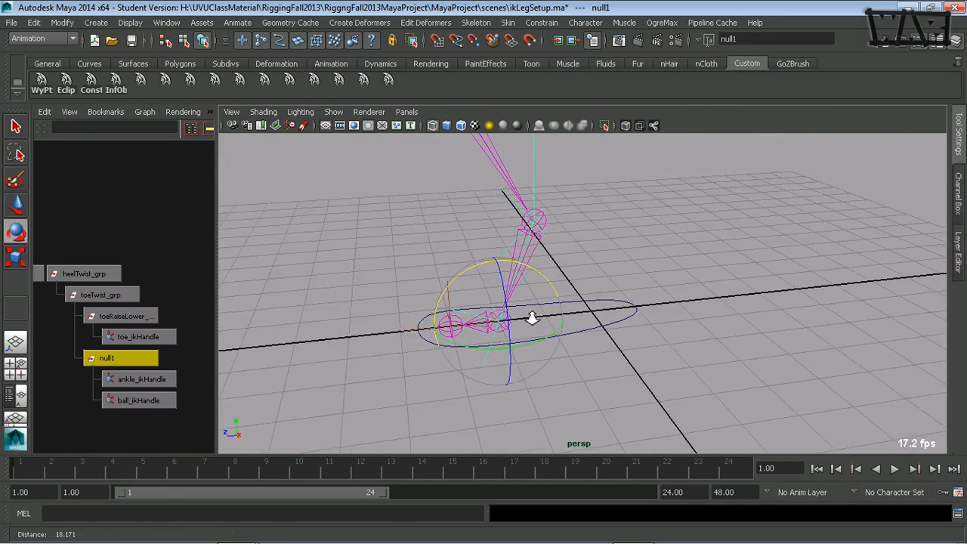
middle_click_drag(531, 317, 491, 336, "alt")
left_click_drag(491, 336, 475, 321, "alt")
key("ctrl+z")
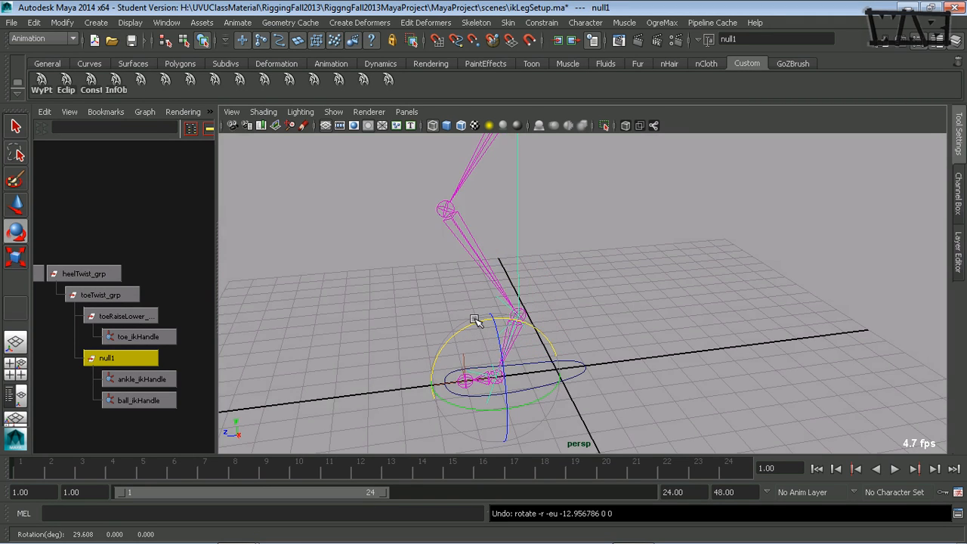
Step: Rename the group holding the ankle and ball IK handles to heelRaise_grp
middle_click_drag(439, 344, 431, 291, "alt")
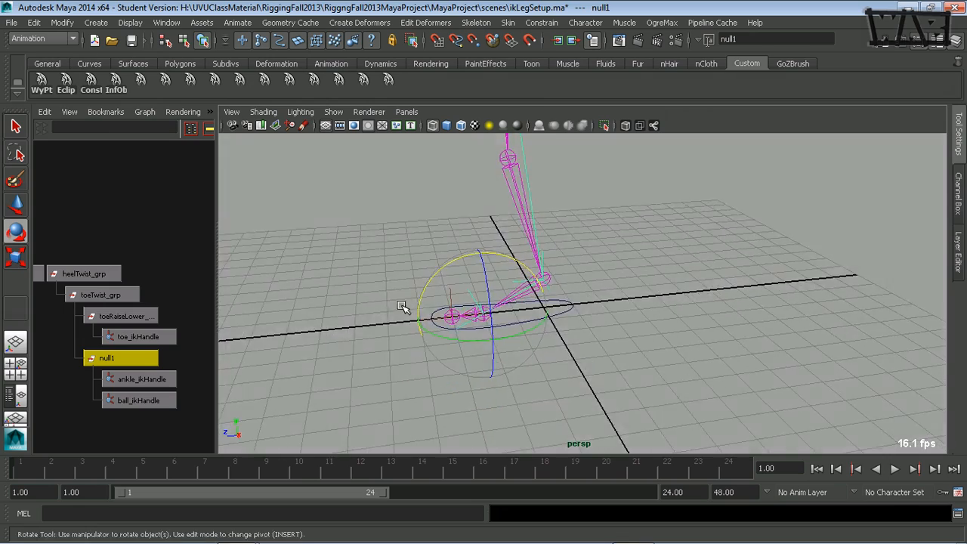
left_click_drag(404, 306, 412, 322, "alt")
right_click_drag(380, 313, 557, 295, "alt")
middle_click_drag(512, 324, 541, 274, "alt")
right_click_drag(417, 301, 539, 288, "alt")
left_click(121, 351)
double_click(120, 353)
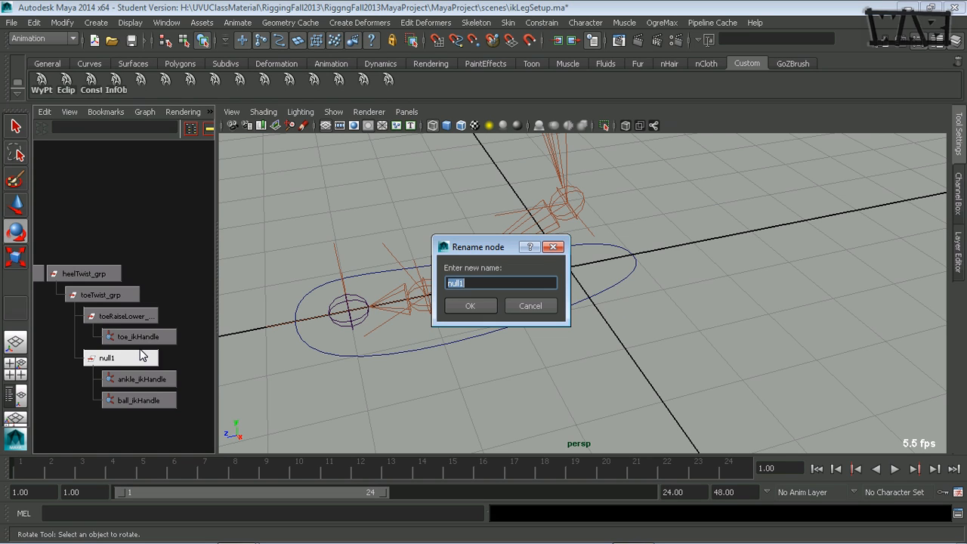
type("hel")
key("Return")
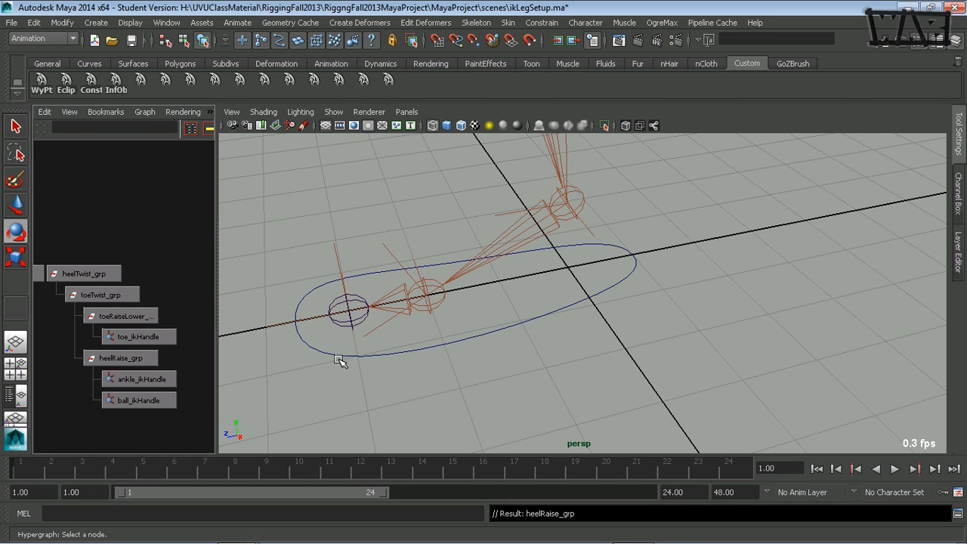
Step: Test rotating heelTwist_grp and toeTwist_grp around Y, undoing each rotation
mouse_move(388, 363)
left_mouse_down("alt")
mouse_move(371, 352)
mouse_move(388, 370)
left_mouse_up("alt")
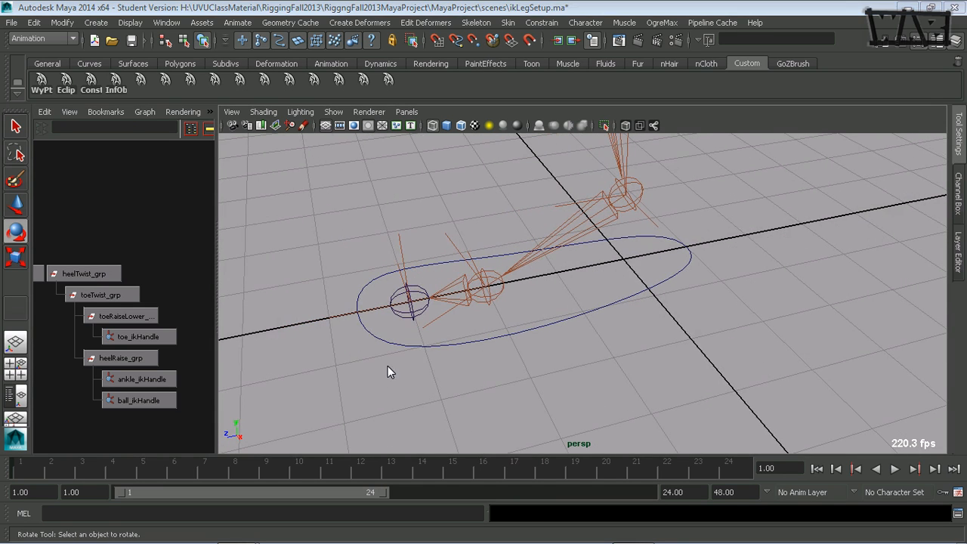
left_click(98, 274)
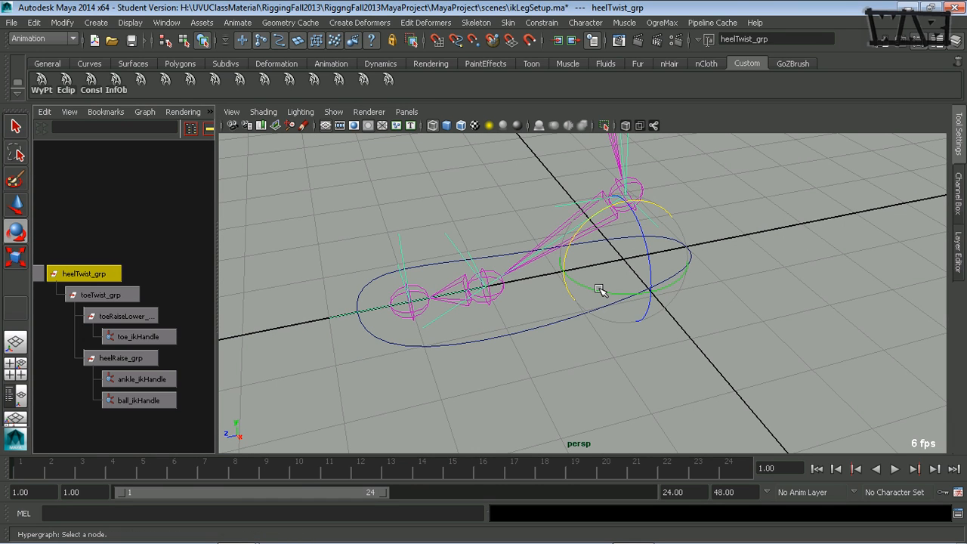
mouse_move(598, 293)
left_mouse_down()
mouse_move(641, 298)
mouse_move(601, 287)
left_mouse_up()
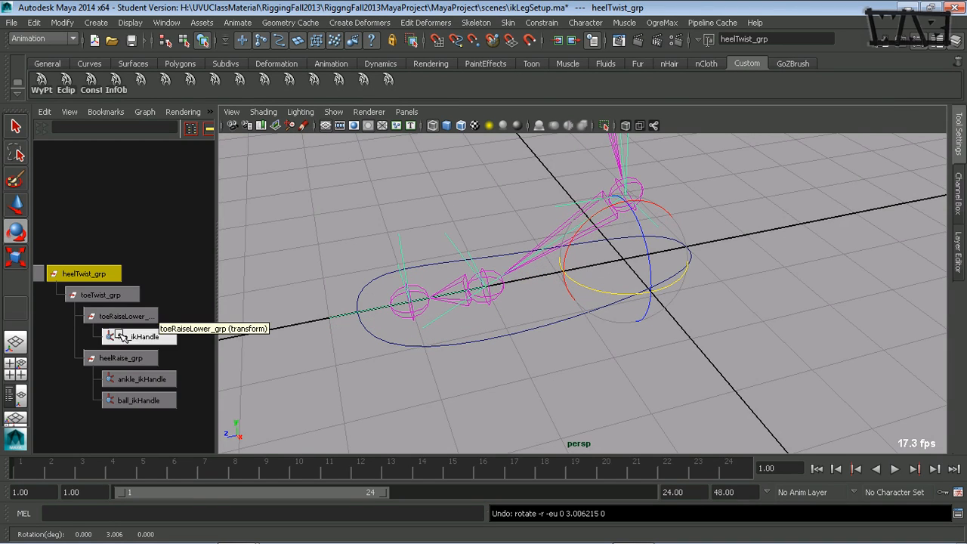
left_click(100, 295)
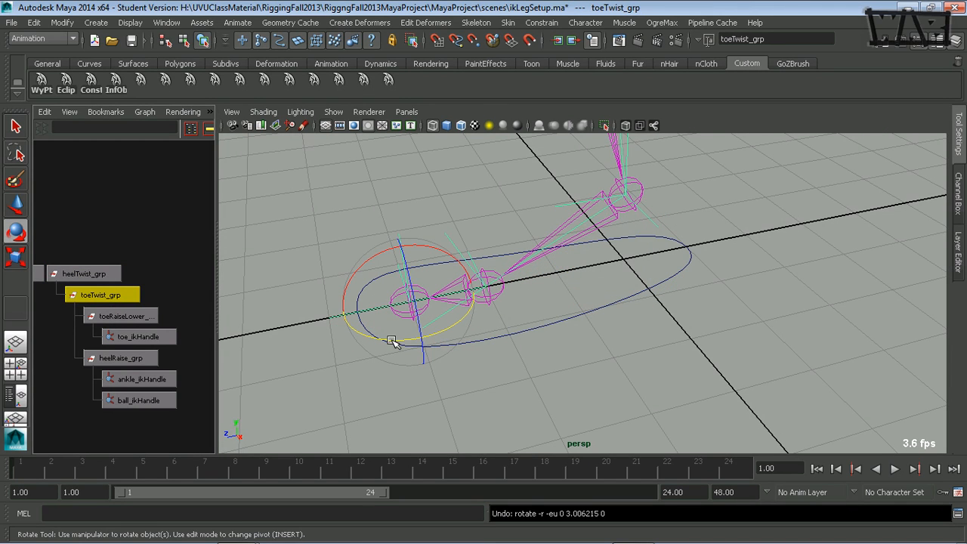
left_click_drag(389, 339, 414, 306)
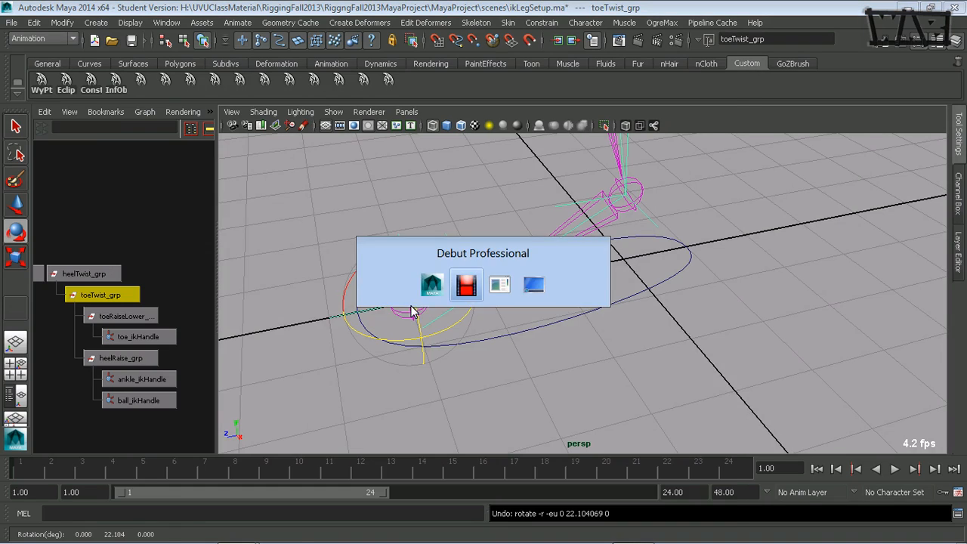
left_click(324, 473)
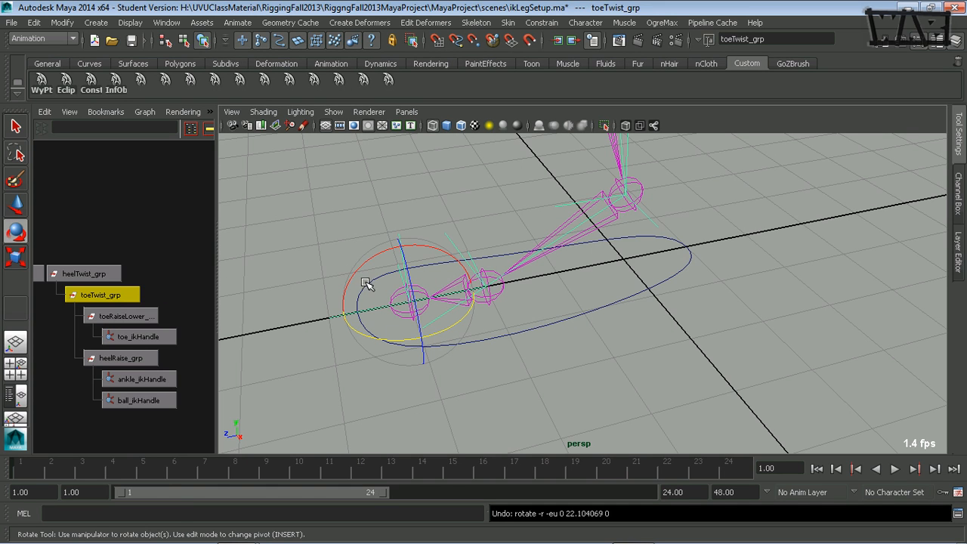
Step: Create an empty group and grid-snap it to the outer edge of the foot control curve at X 1, Y 0, Z 2
left_click_drag(391, 312, 344, 317, "alt")
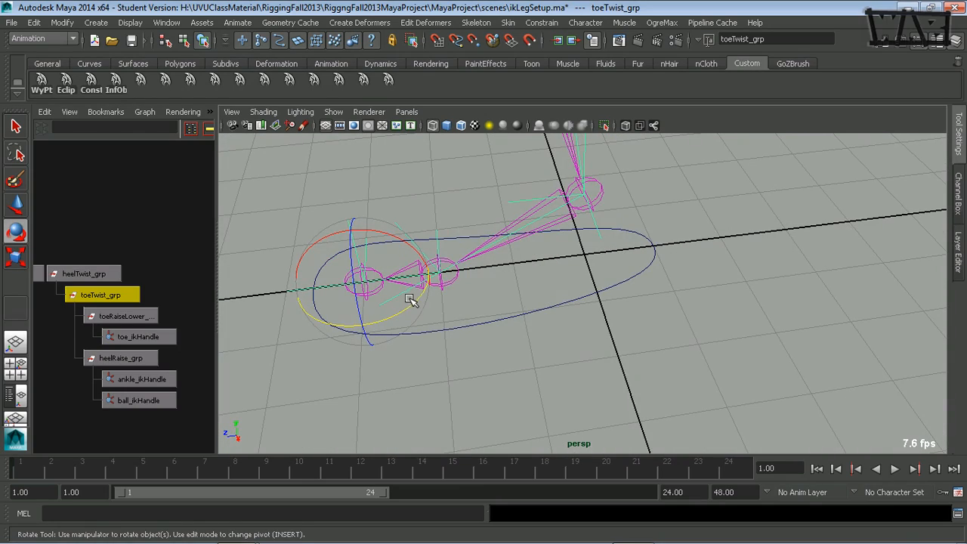
left_click_drag(433, 309, 490, 315, "alt")
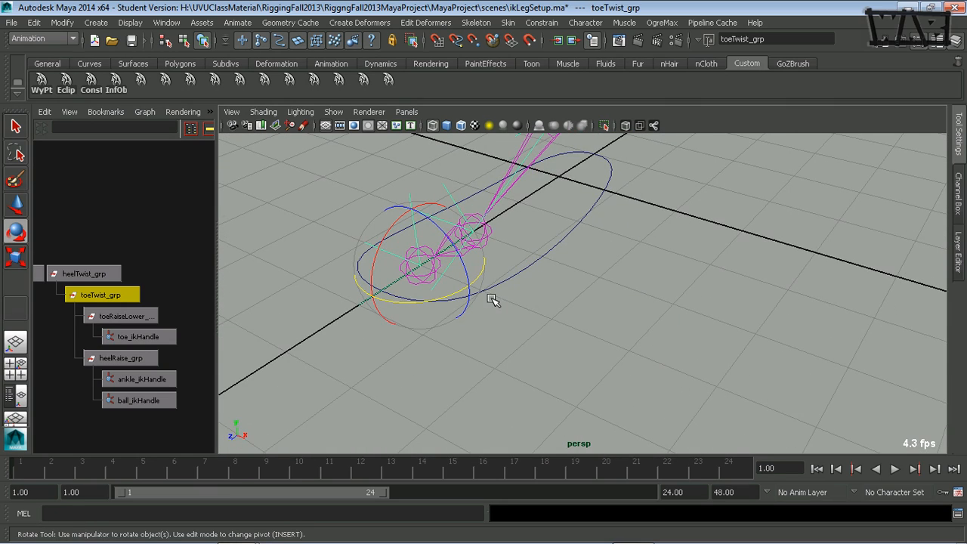
left_click(190, 282)
key("ctrl+g")
key("w")
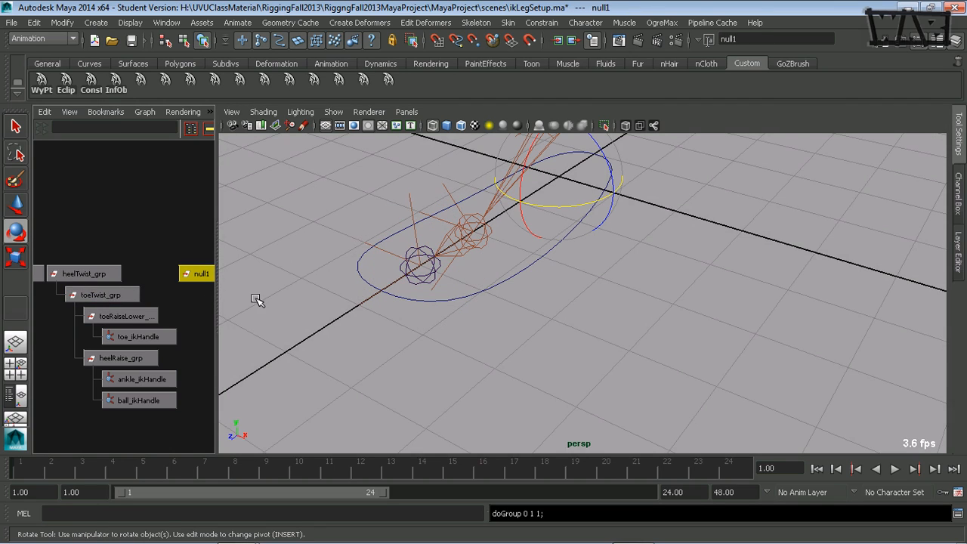
left_click_drag(464, 340, 463, 376, "alt")
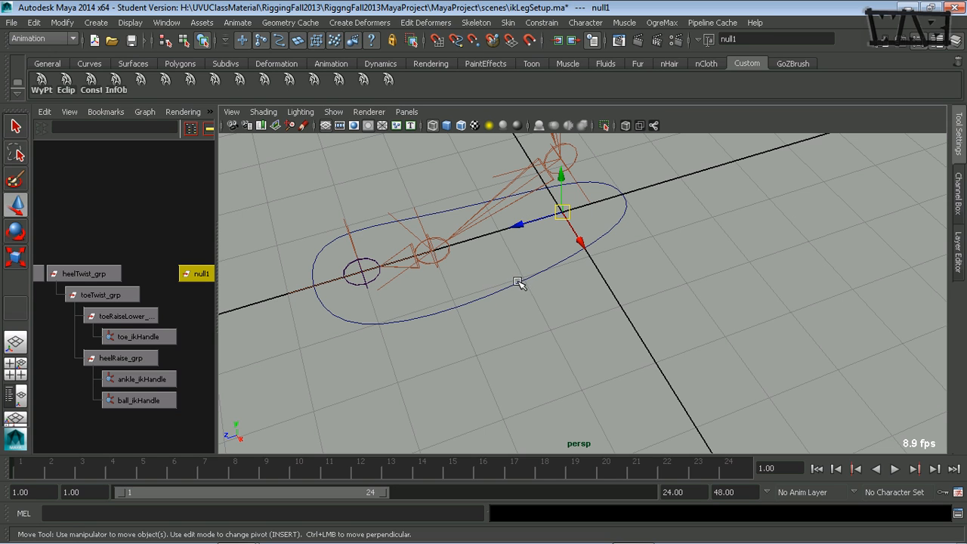
middle_click_drag(519, 280, 461, 290)
key("x")
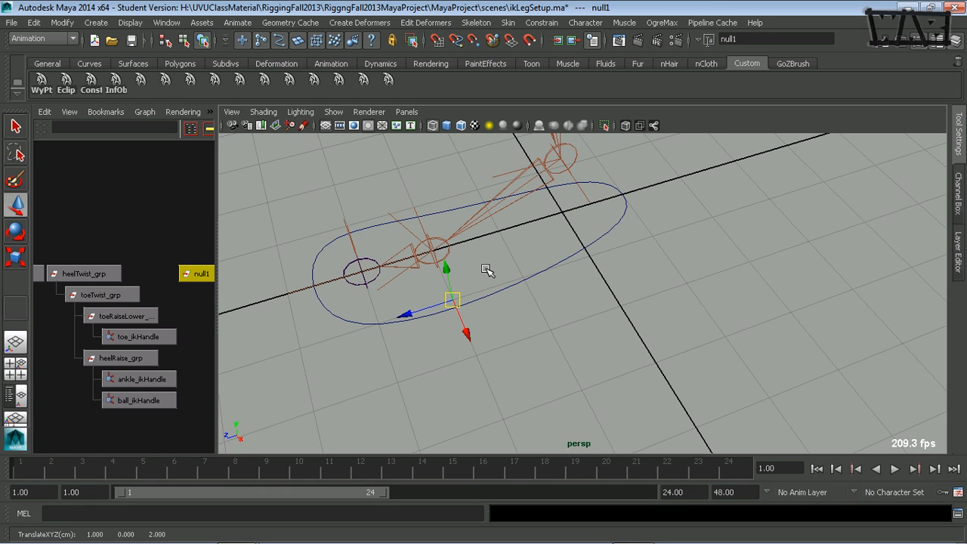
left_click_drag(402, 317, 571, 310, "alt")
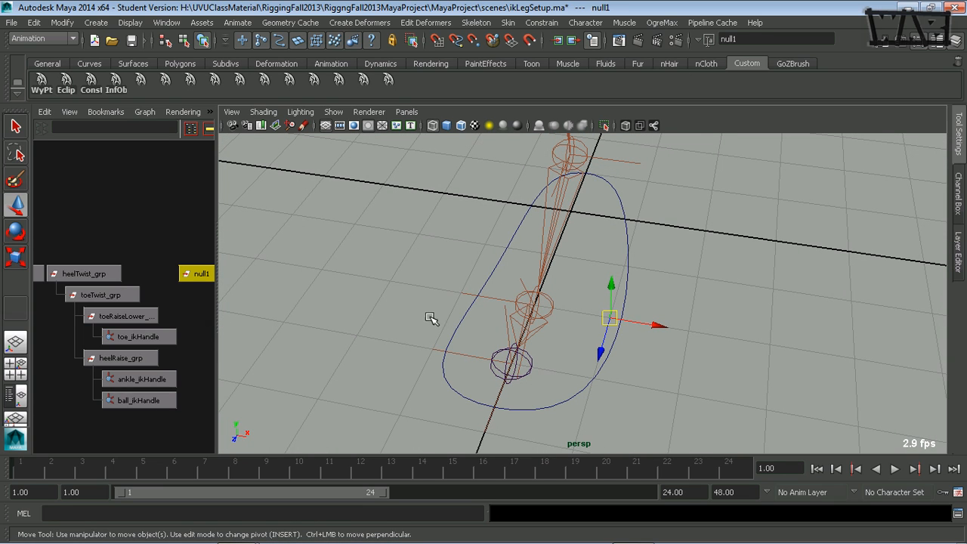
left_click_drag(459, 341, 367, 343, "alt")
middle_click_drag(367, 343, 535, 304, "alt")
left_click_drag(536, 305, 516, 311, "alt")
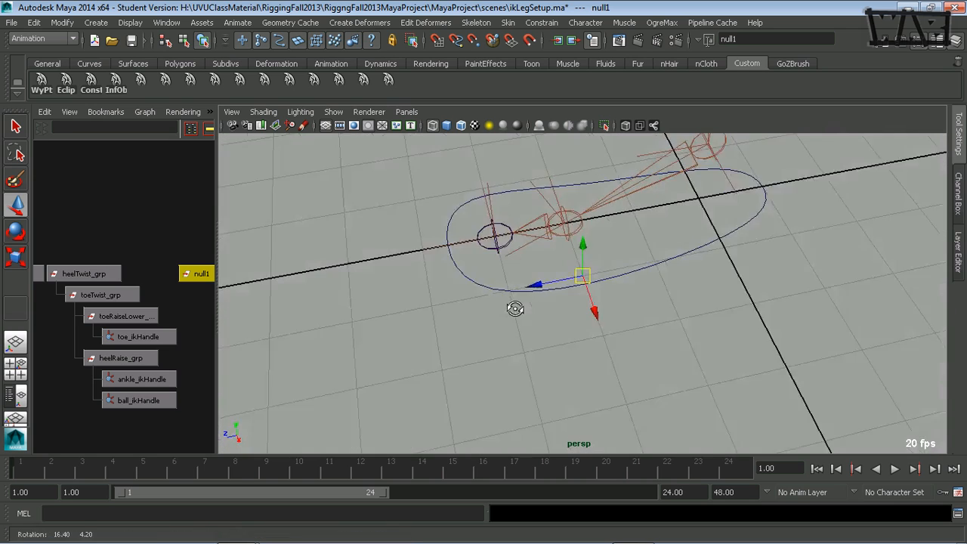
middle_click_drag(516, 310, 579, 334, "alt")
Step: Rename the new group at the foot's outer edge to outsideFoot_grp
middle_click_drag(191, 303, 130, 281, "alt")
middle_click_drag(134, 321, 146, 309, "alt")
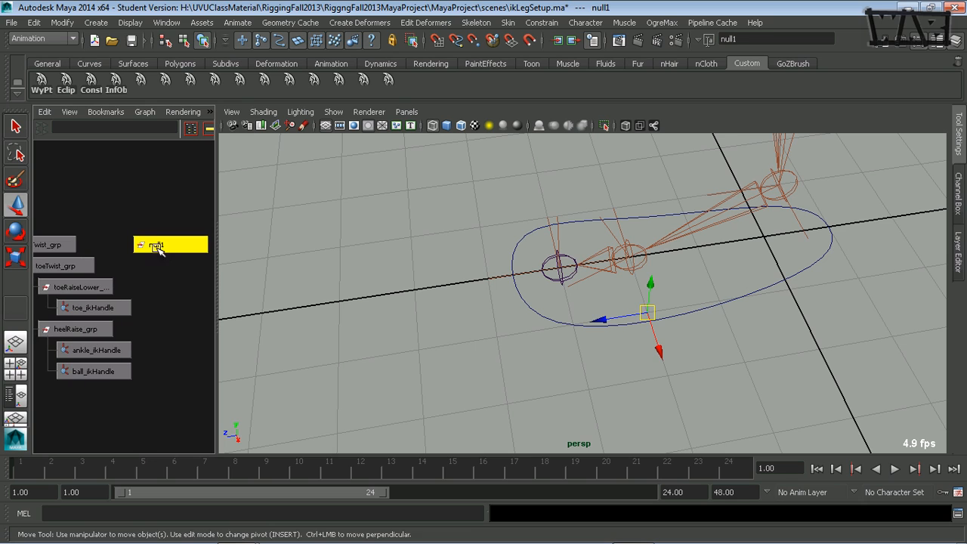
double_click(157, 245)
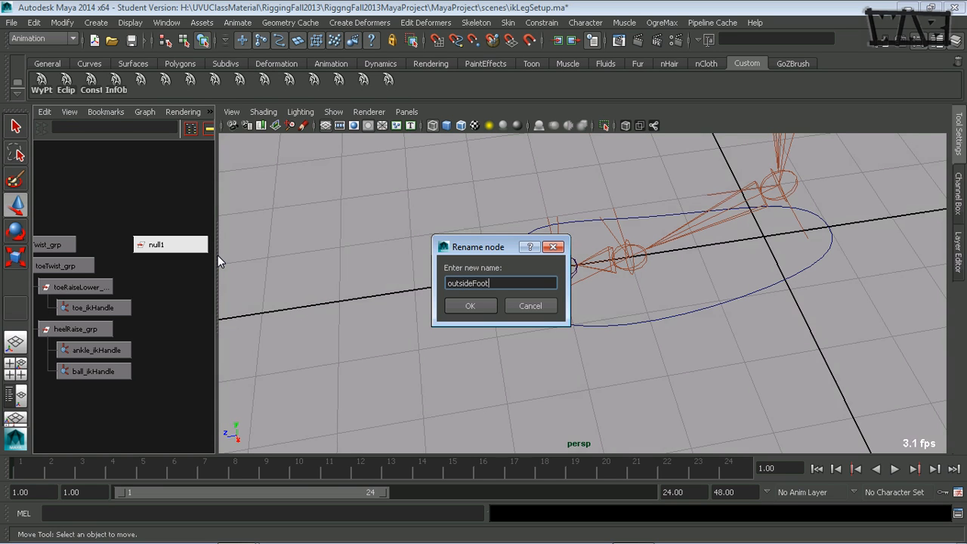
type("grp")
key("Return")
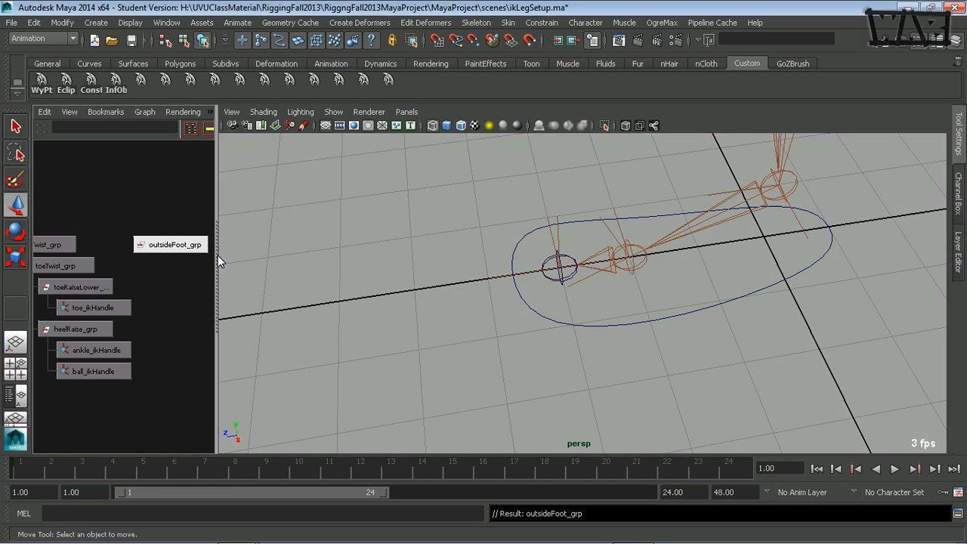
Step: Widen the Hypergraph area and fit the foot control hierarchy and outsideFoot_grp in it
left_click(166, 245)
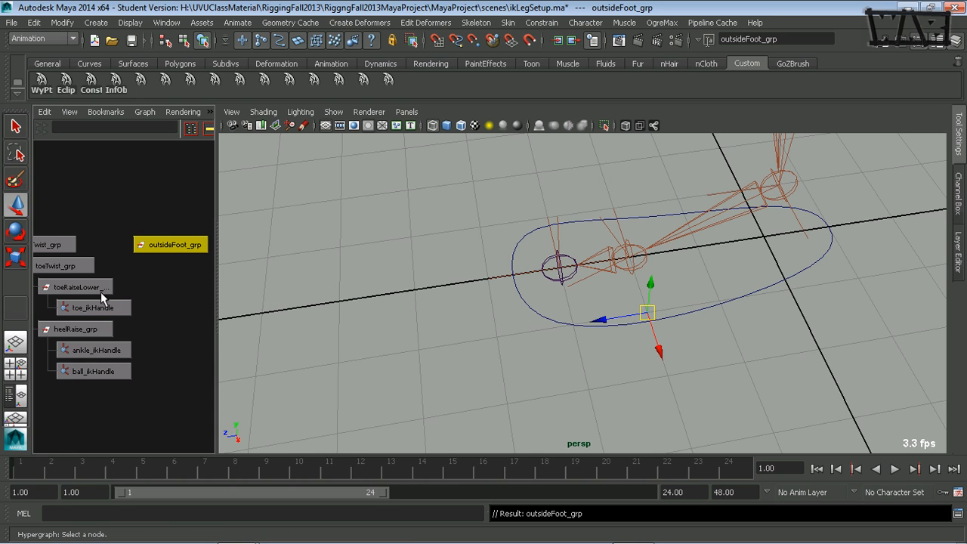
middle_click_drag(100, 292, 141, 285, "alt")
left_click(212, 284)
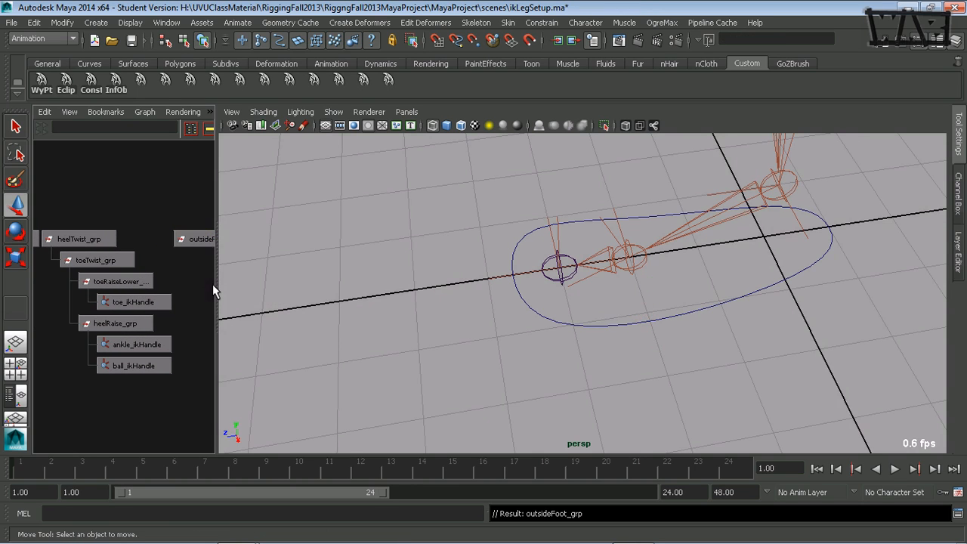
left_click_drag(216, 285, 269, 285)
scroll(226, 310, "down", 4)
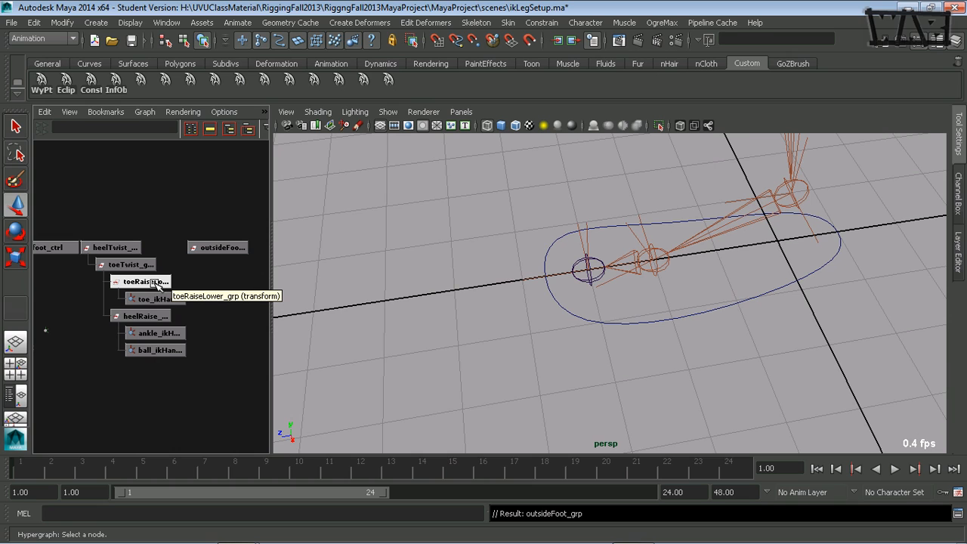
Step: Open the name of heelRaise_grp for editing
double_click(141, 316)
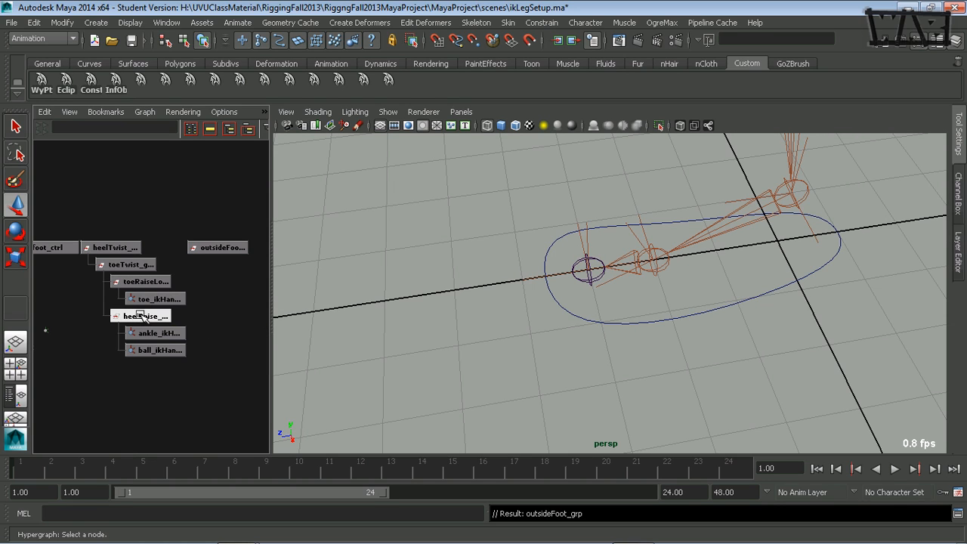
left_click(479, 284)
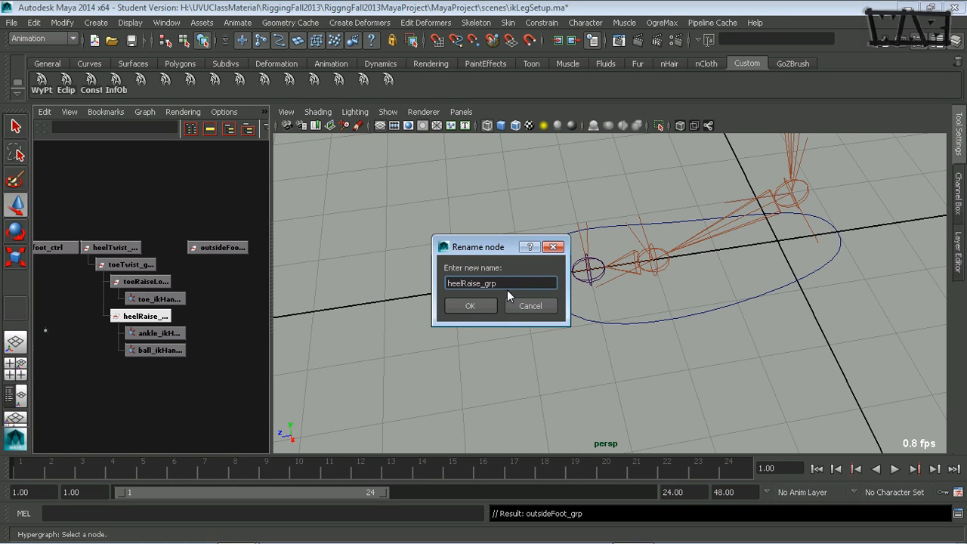